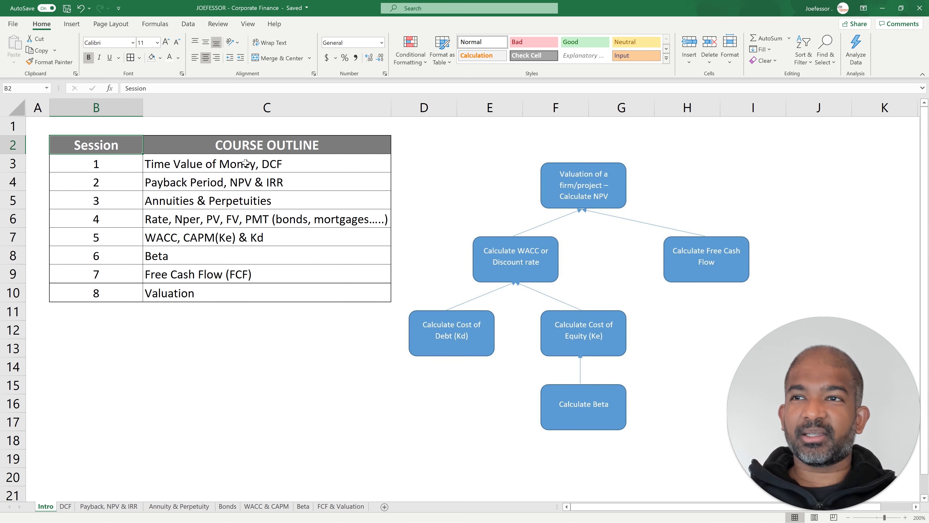
Review the course outline on the Intro sheet, from Time Value of Money, DCF in session 1 to Valuation in session 8
{"action": "left_click", "coordinate": [107, 168]}
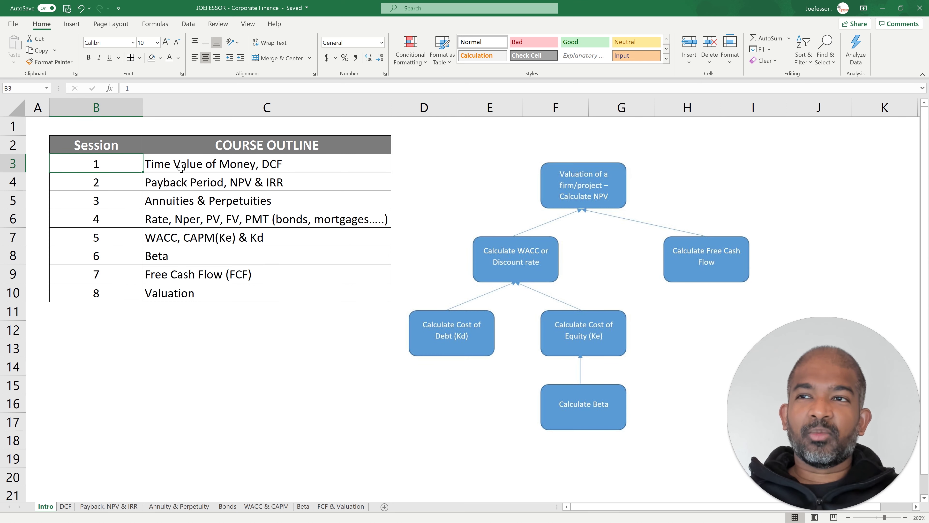
{"action": "left_click", "coordinate": [219, 166]}
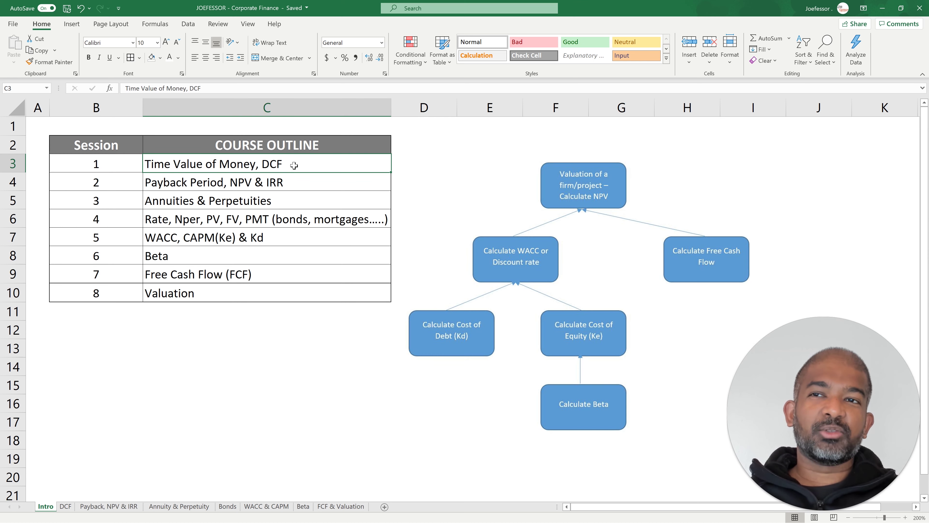
{"action": "left_click", "coordinate": [94, 183]}
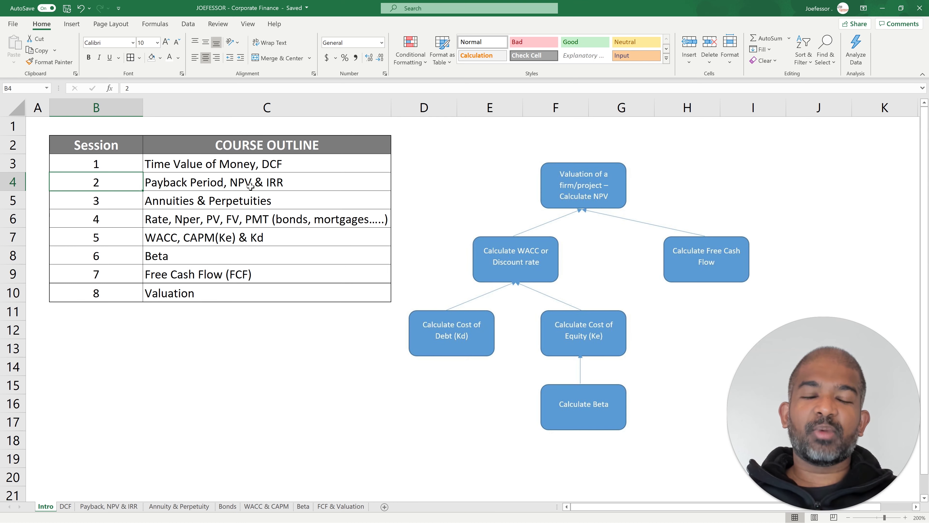
{"action": "left_click", "coordinate": [92, 198]}
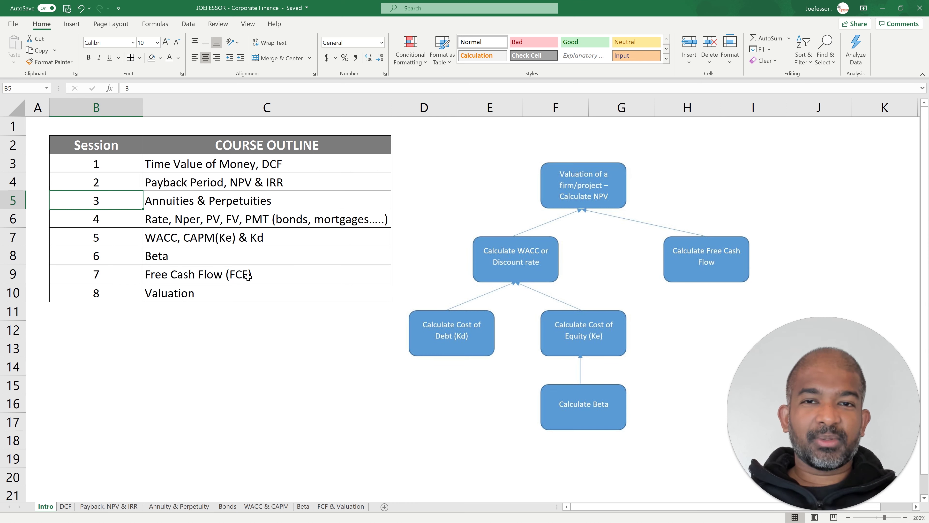
{"action": "left_click", "coordinate": [98, 292]}
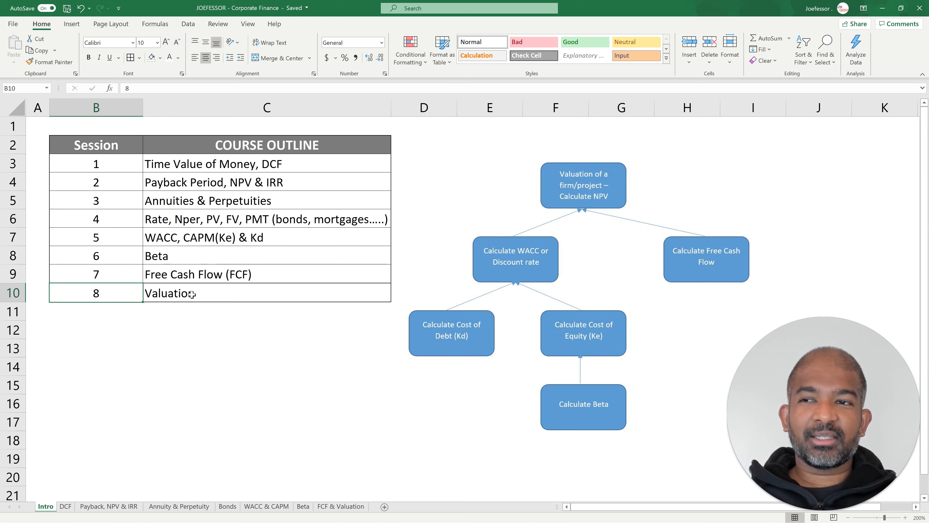
{"action": "left_click", "coordinate": [204, 295]}
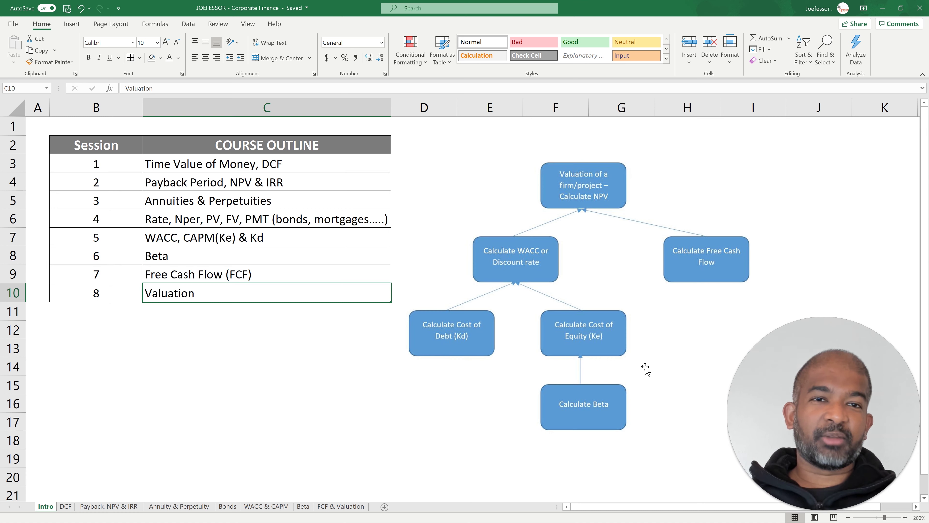
Open the DCF sheet and examine the discount rate definition, the discount rate cell C11 and the timeline periods 0 to 2
{"action": "left_click", "coordinate": [67, 505]}
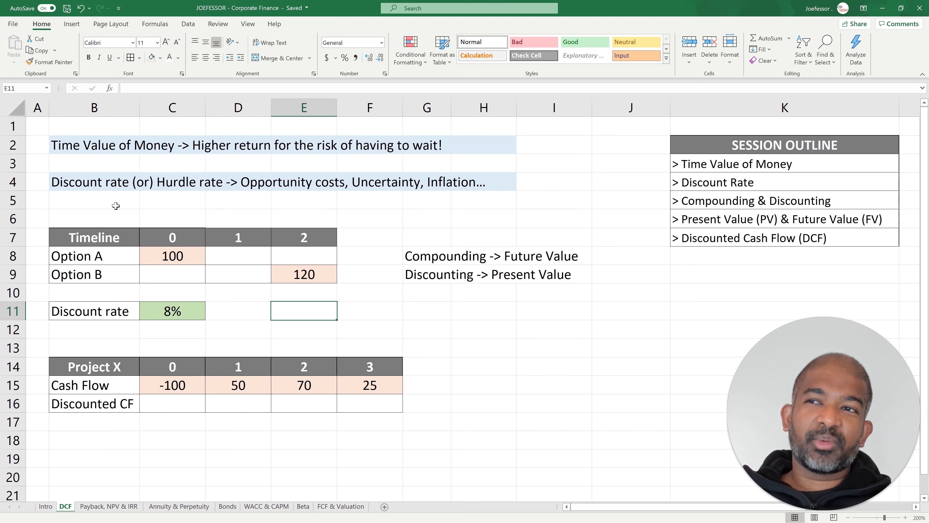
{"action": "left_click", "coordinate": [89, 185]}
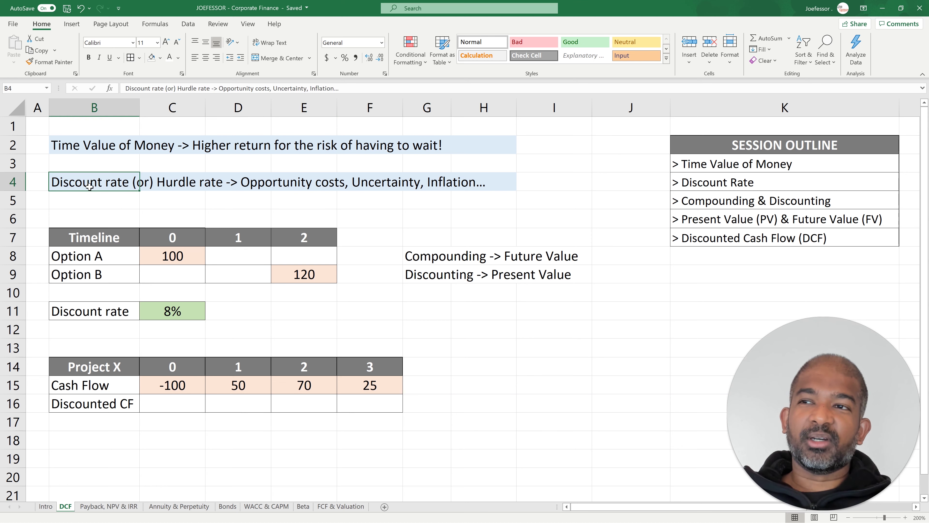
{"action": "left_click", "coordinate": [173, 184]}
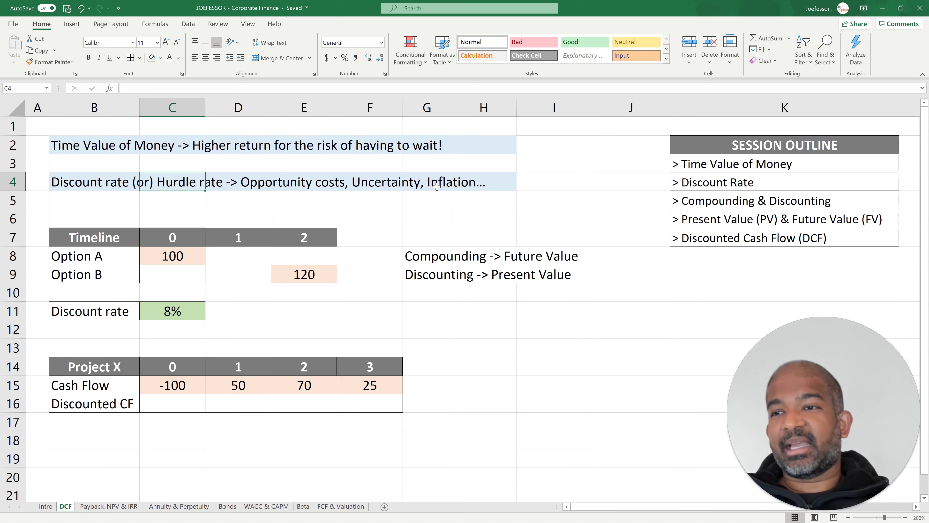
{"action": "left_click", "coordinate": [150, 308]}
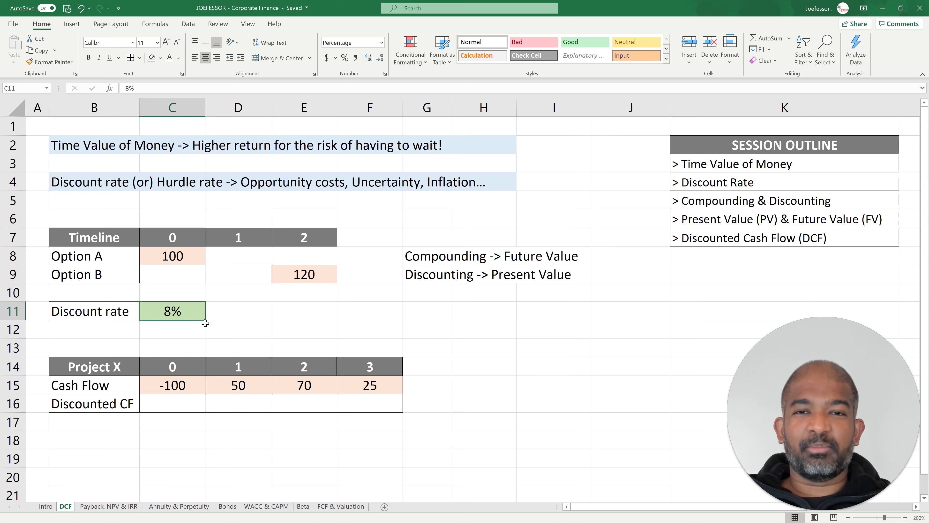
{"action": "left_click_drag", "start_coordinate": [104, 237], "coordinate": [305, 237]}
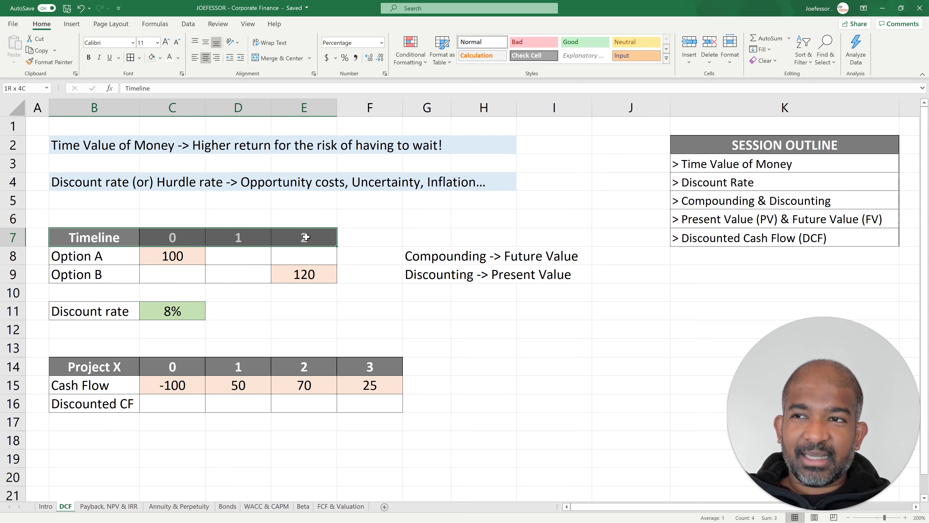
{"action": "left_click", "coordinate": [184, 236]}
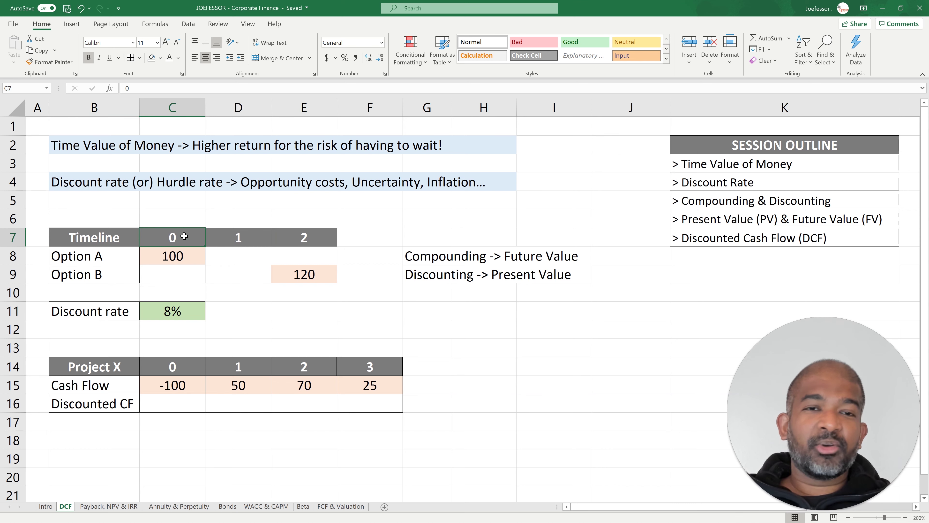
{"action": "left_click", "coordinate": [232, 238]}
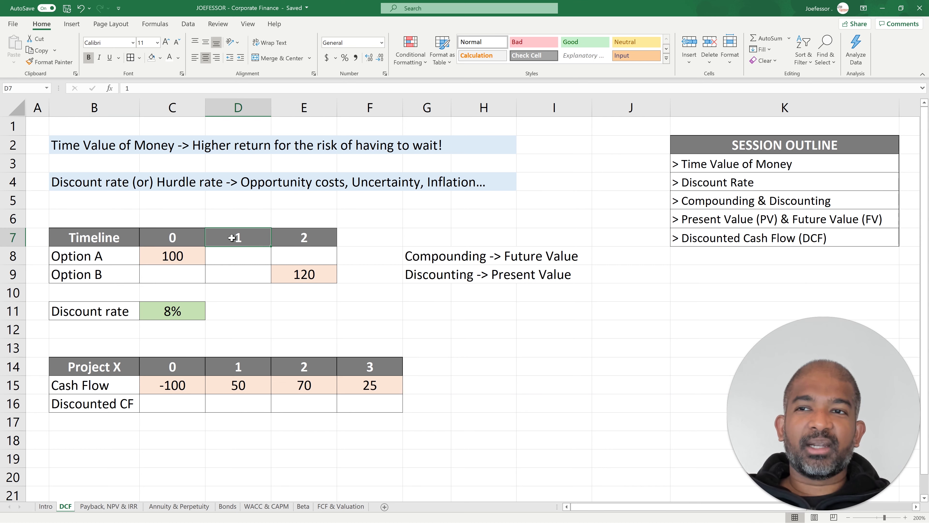
{"action": "left_click", "coordinate": [321, 234]}
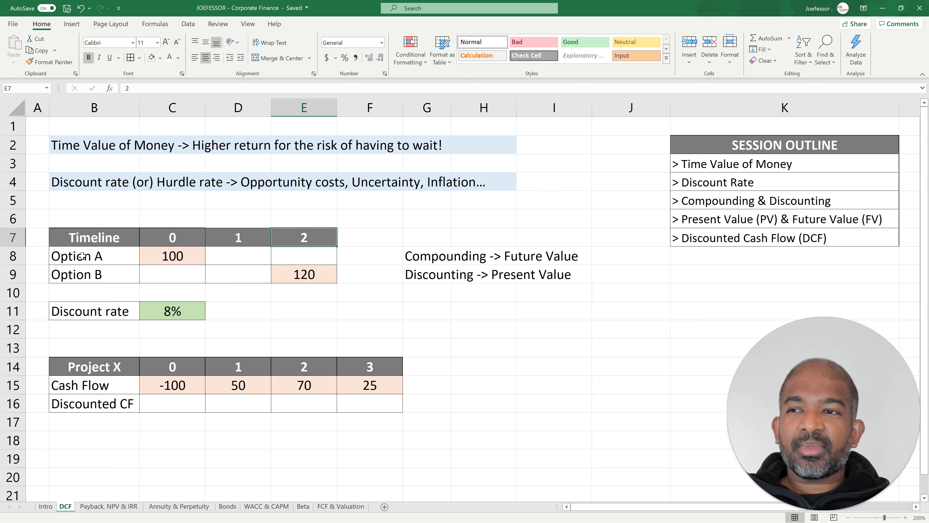
Compound Option A's initial amount by one period in D8 with the formula =C8*(1+C11)
{"action": "left_click", "coordinate": [171, 255]}
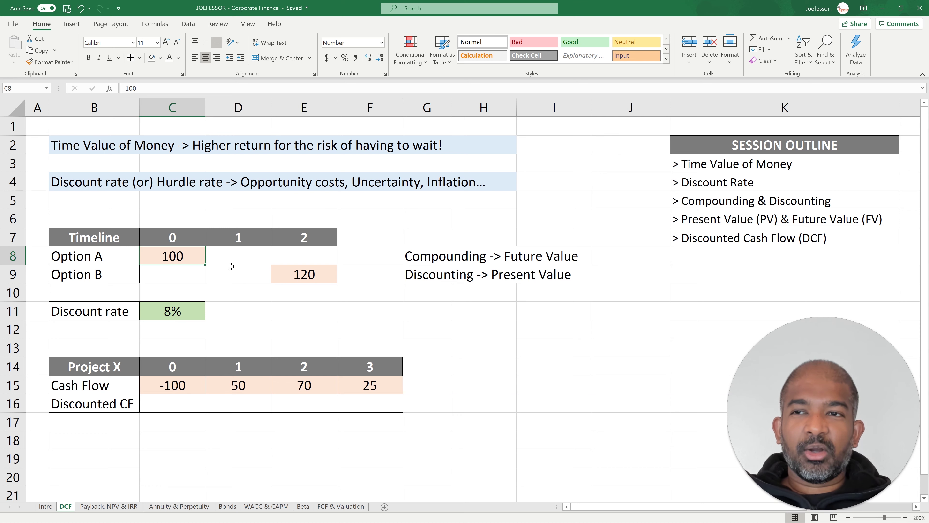
{"action": "left_click", "coordinate": [244, 257]}
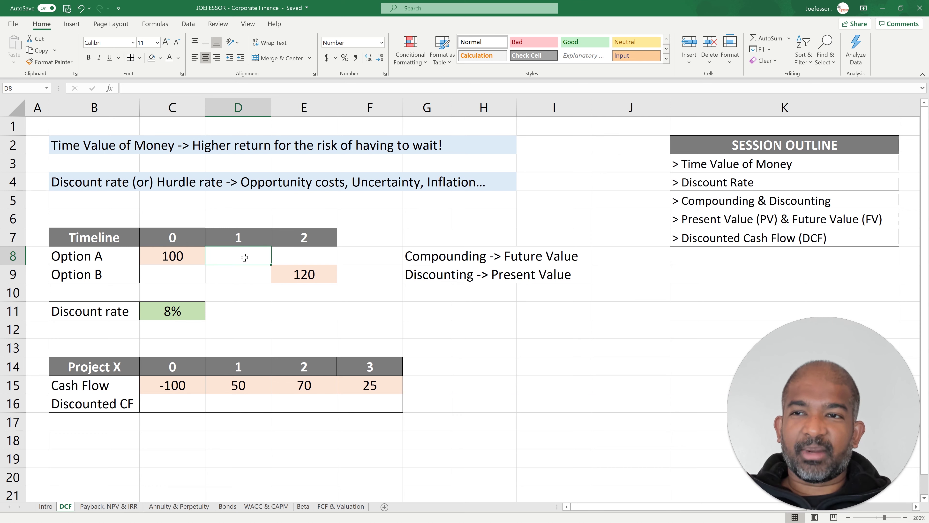
{"action": "type", "text": "="}
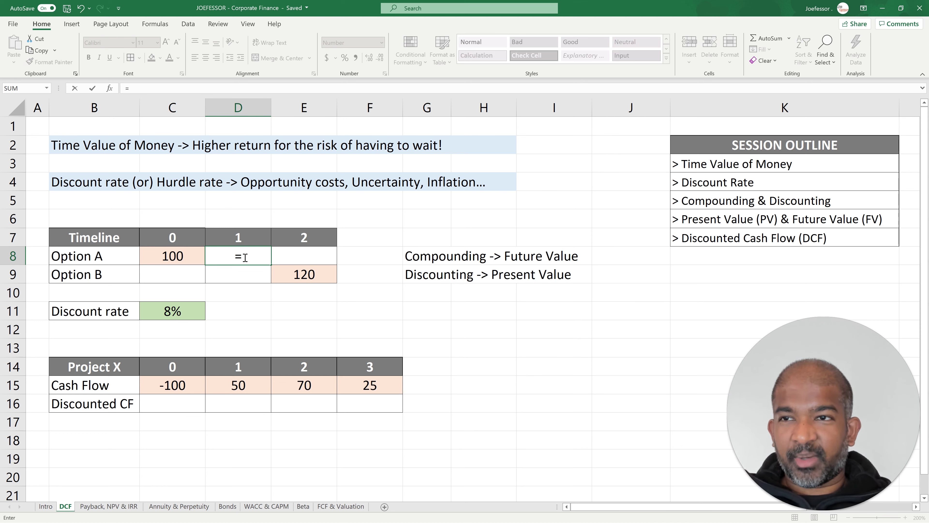
{"action": "left_click", "coordinate": [177, 256]}
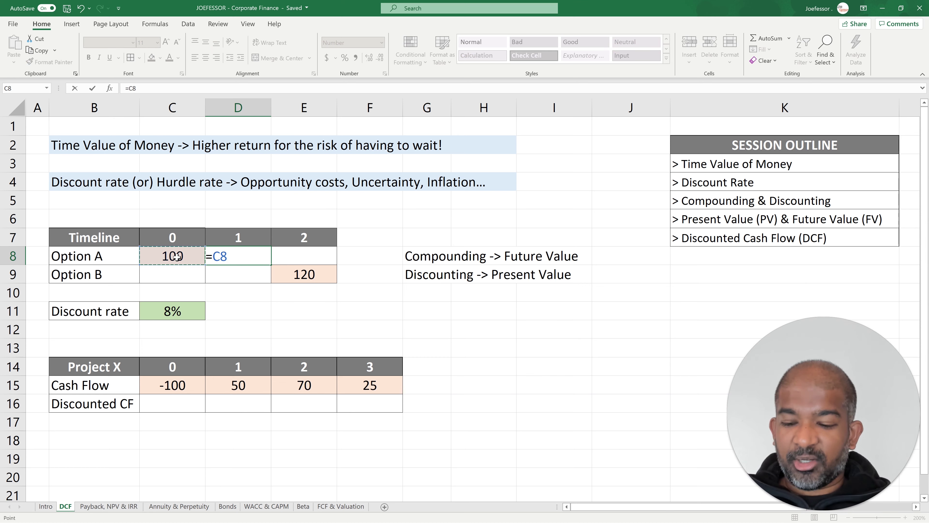
{"action": "type", "text": "*(1+"}
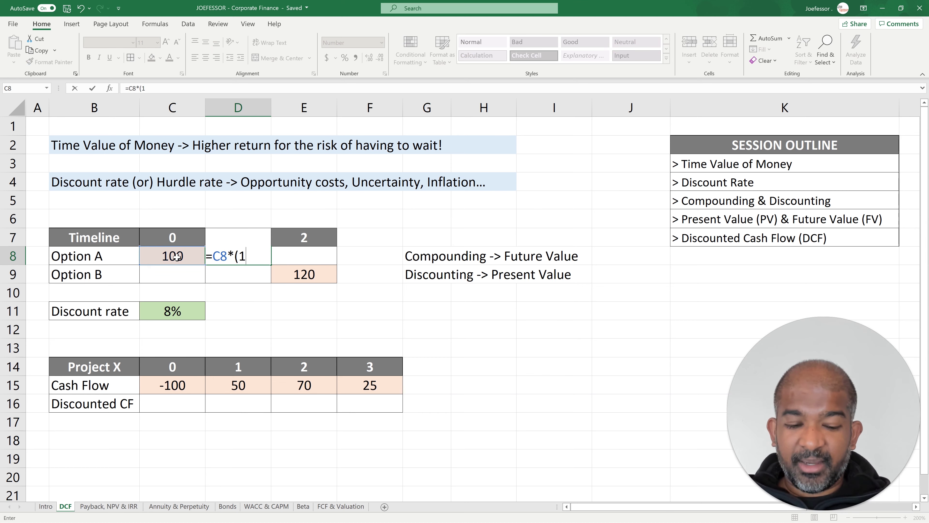
{"action": "left_click", "coordinate": [173, 309]}
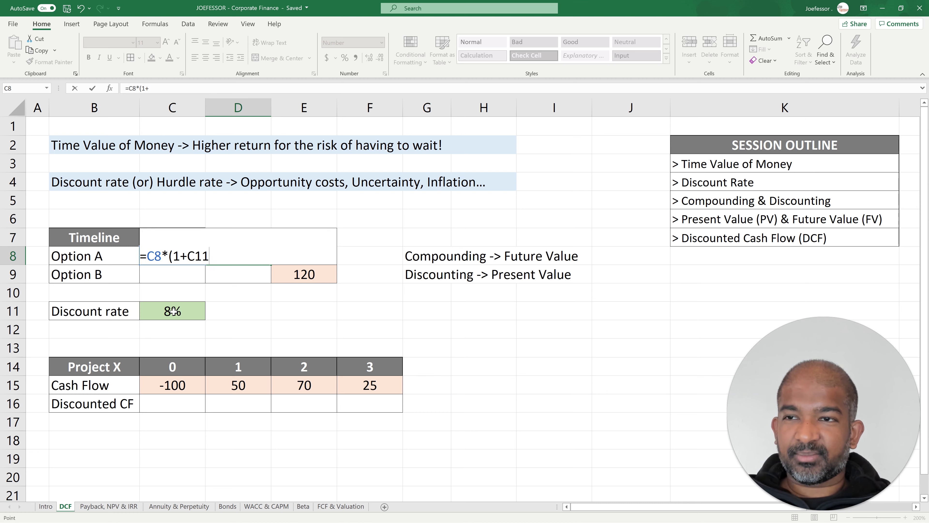
{"action": "type", "text": ")"}
{"action": "key", "text": "Return"}
{"action": "key", "text": "Up"}
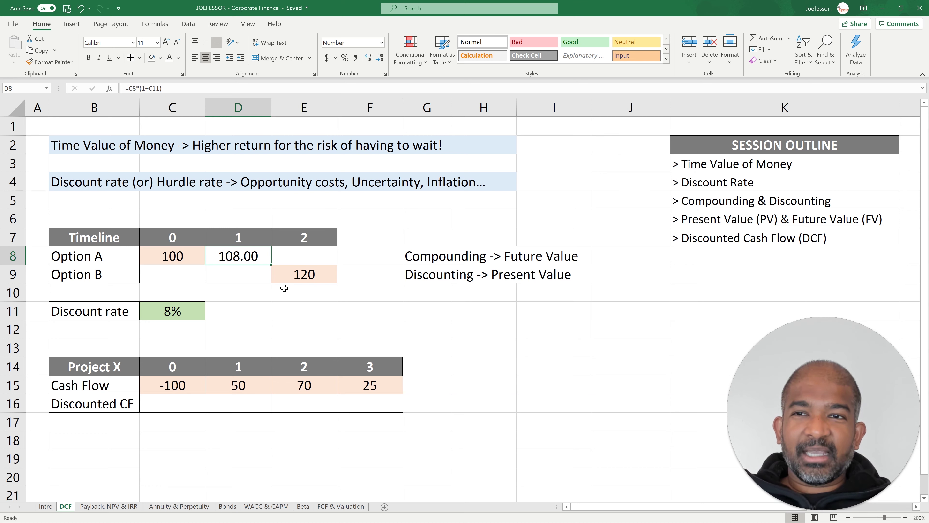
Compound Option A's period 1 value to period 2 in E8 with the formula =D8*(1+C11)
{"action": "left_click", "coordinate": [303, 256]}
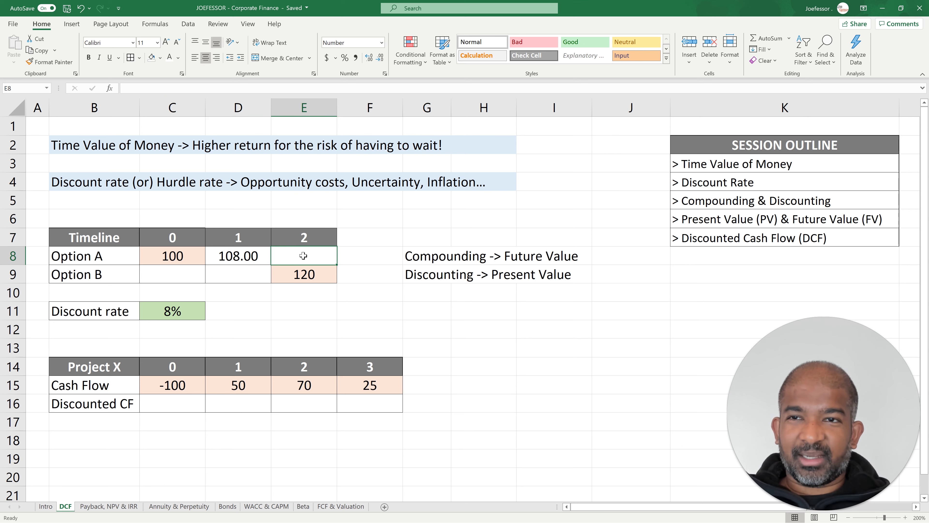
{"action": "type", "text": "="}
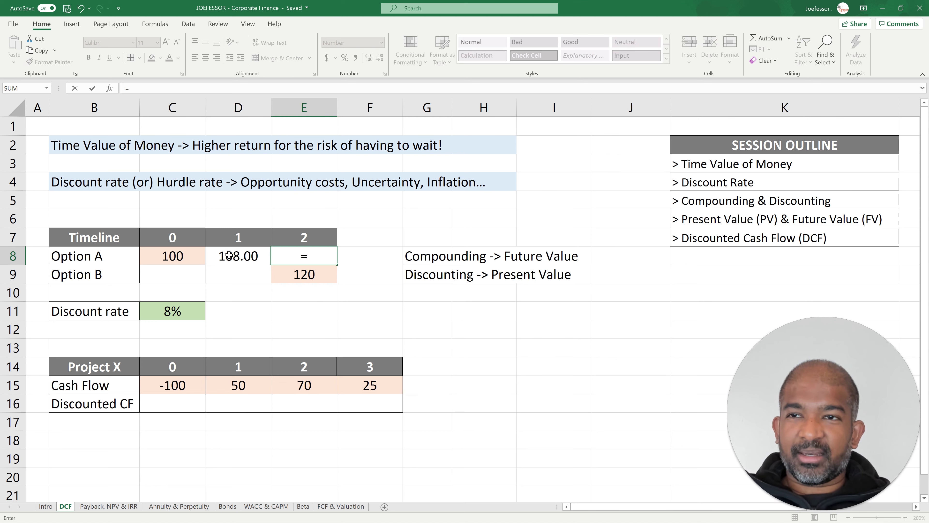
{"action": "left_click", "coordinate": [229, 256]}
{"action": "type", "text": "*"}
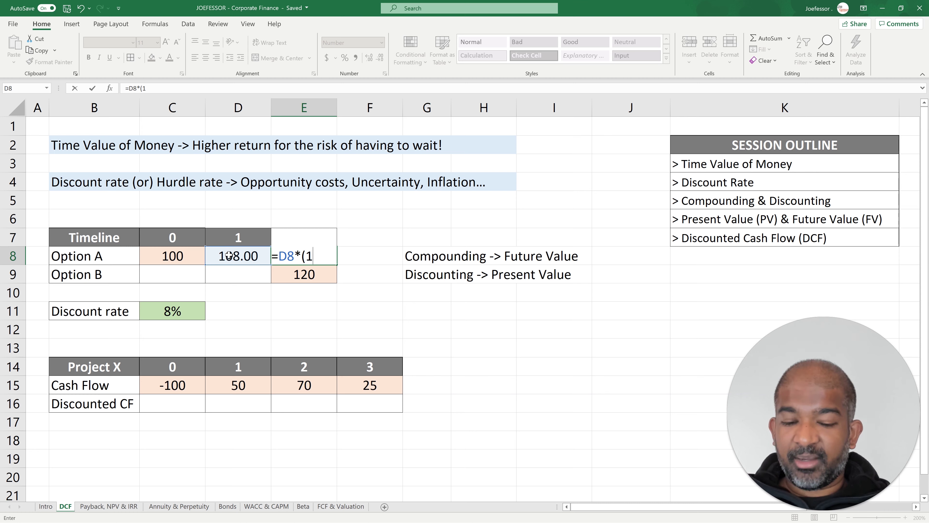
{"action": "type", "text": "(1+"}
{"action": "left_click", "coordinate": [177, 308]}
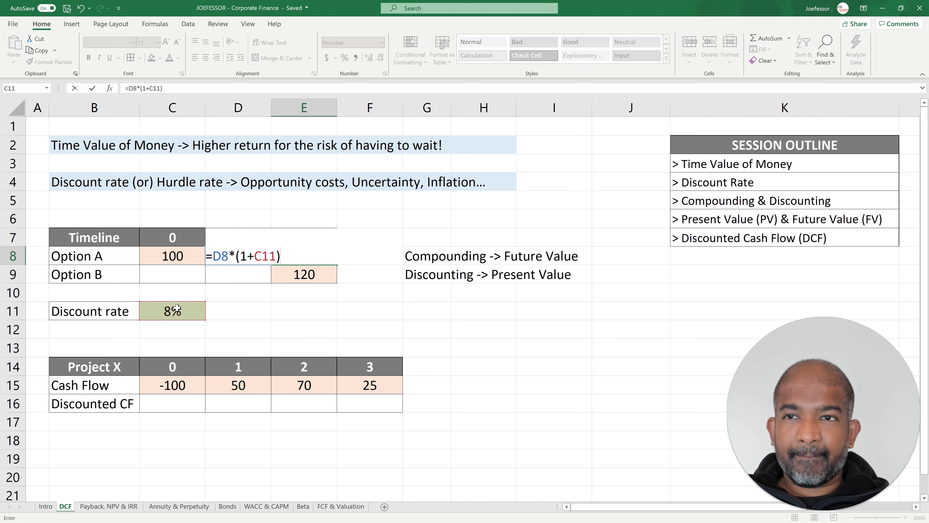
{"action": "key", "text": "Return"}
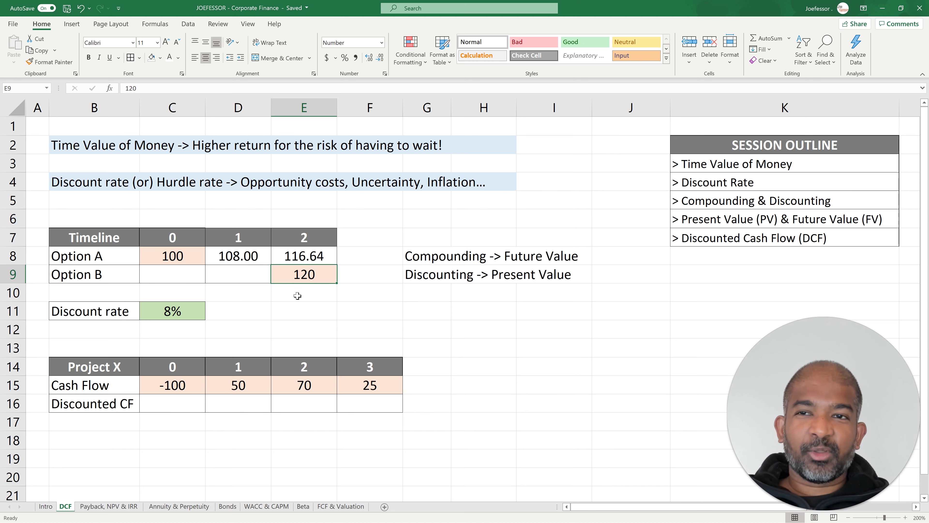
Review Option A's amounts and compounding formulas across periods 0 to 2 in C8:E8
{"action": "left_click", "coordinate": [238, 257]}
{"action": "left_click", "coordinate": [177, 256]}
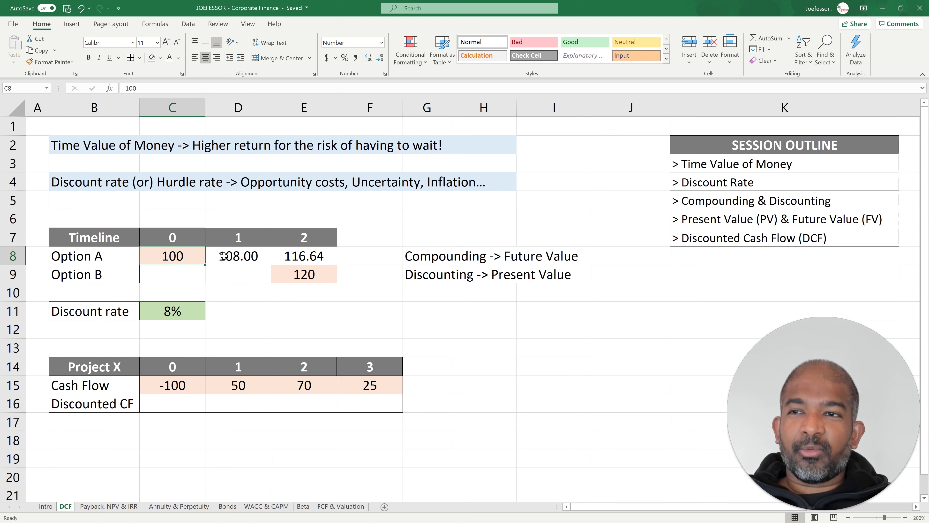
{"action": "left_click", "coordinate": [222, 256]}
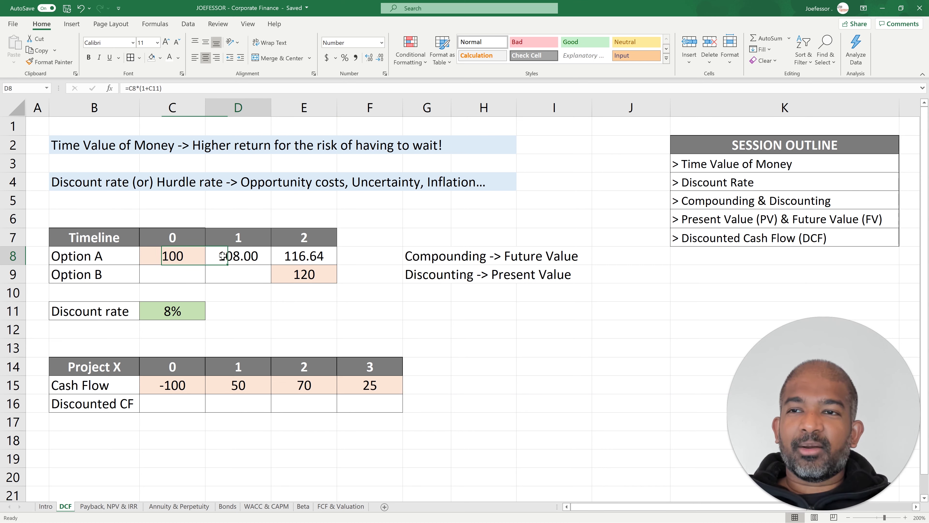
{"action": "left_click", "coordinate": [297, 256]}
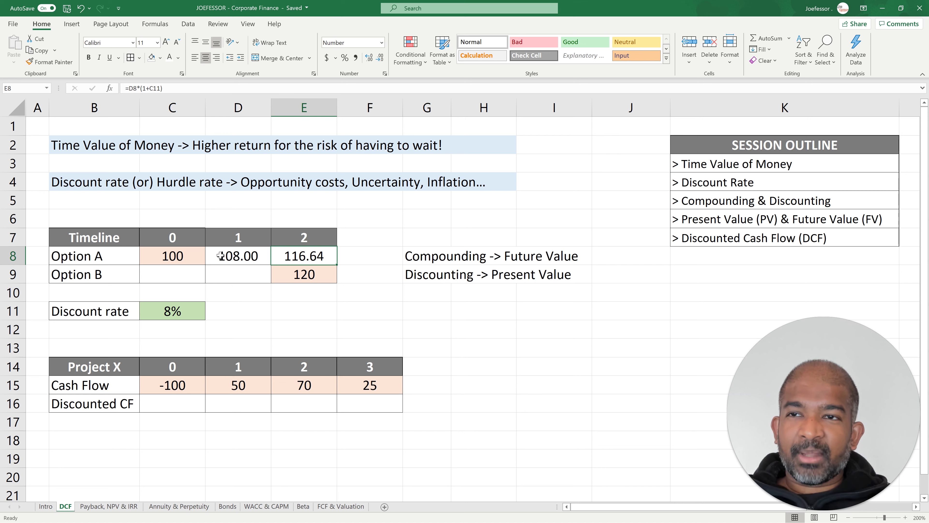
{"action": "left_click", "coordinate": [239, 256]}
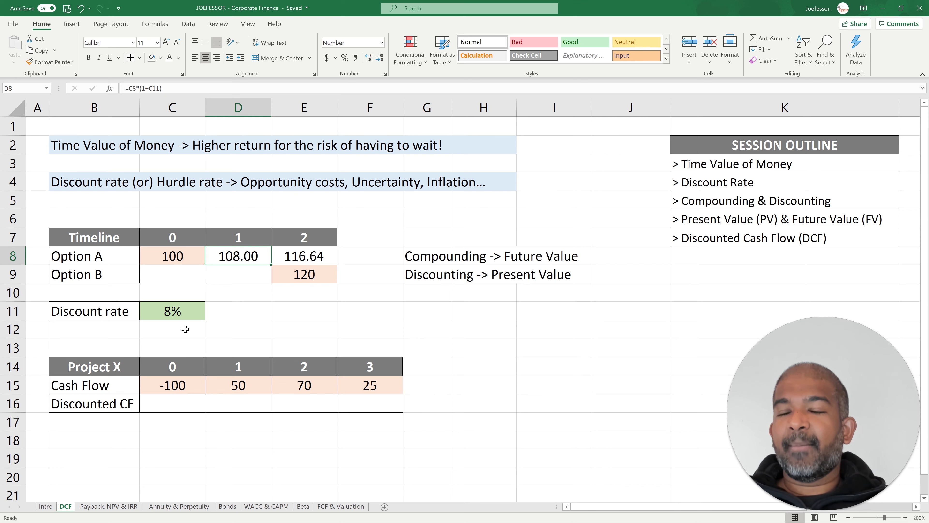
Discount Option B's period 2 amount back to period 1 in D9 with the formula =E9/(1+C11)
{"action": "left_click", "coordinate": [295, 279]}
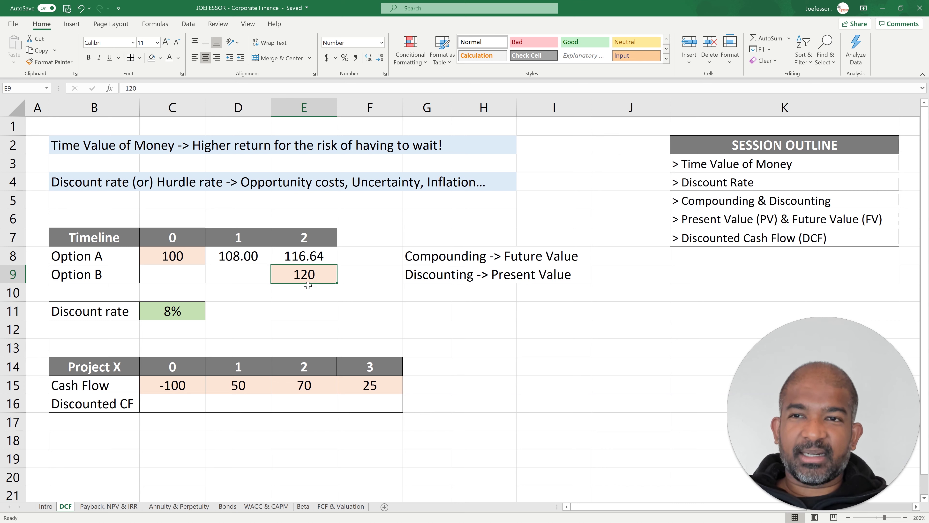
{"action": "left_click", "coordinate": [245, 274]}
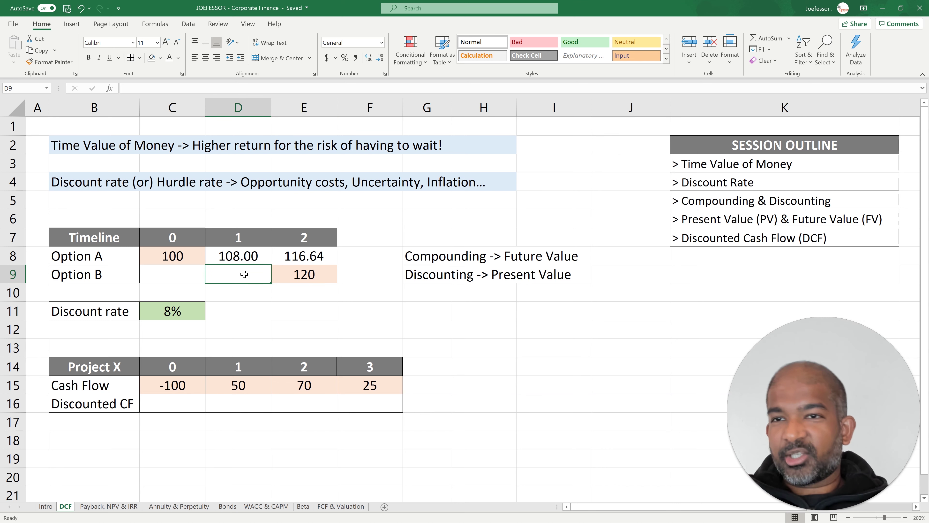
{"action": "type", "text": "="}
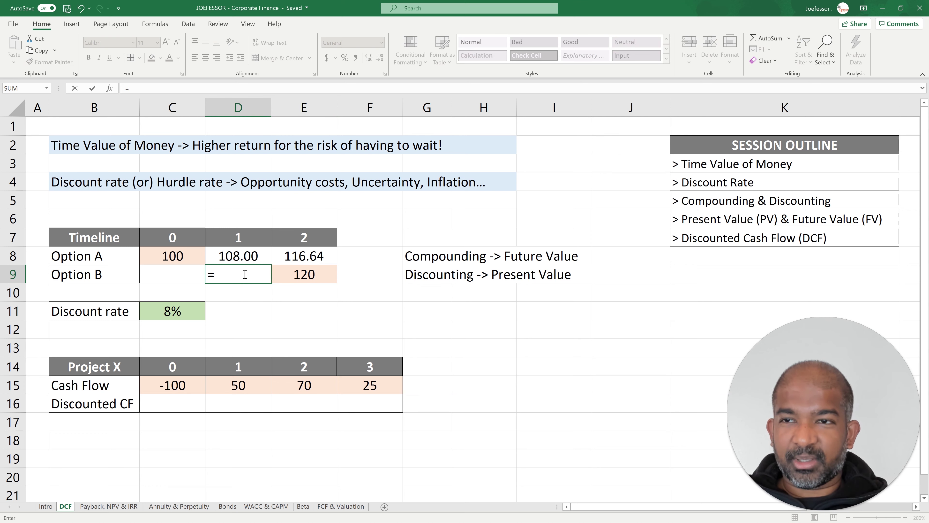
{"action": "key", "text": "Right"}
{"action": "type", "text": "*"}
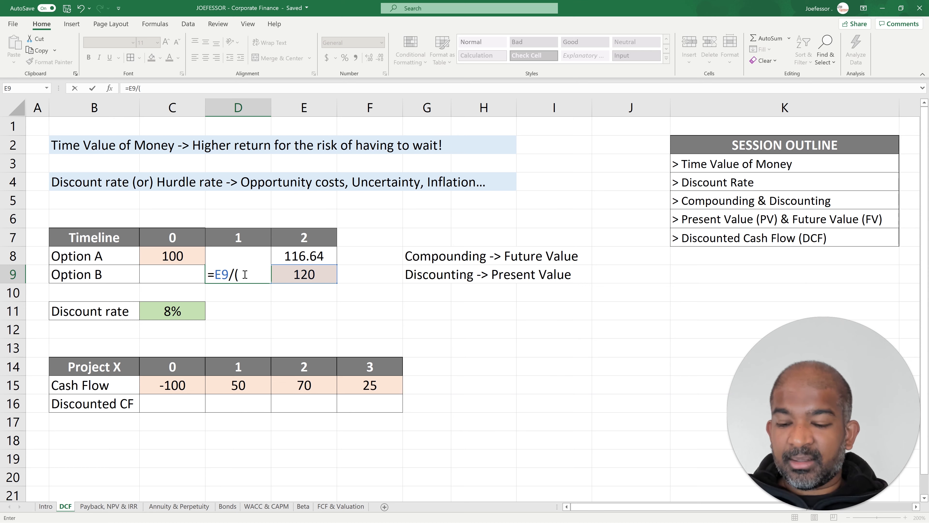
{"action": "type", "text": "(1+8"}
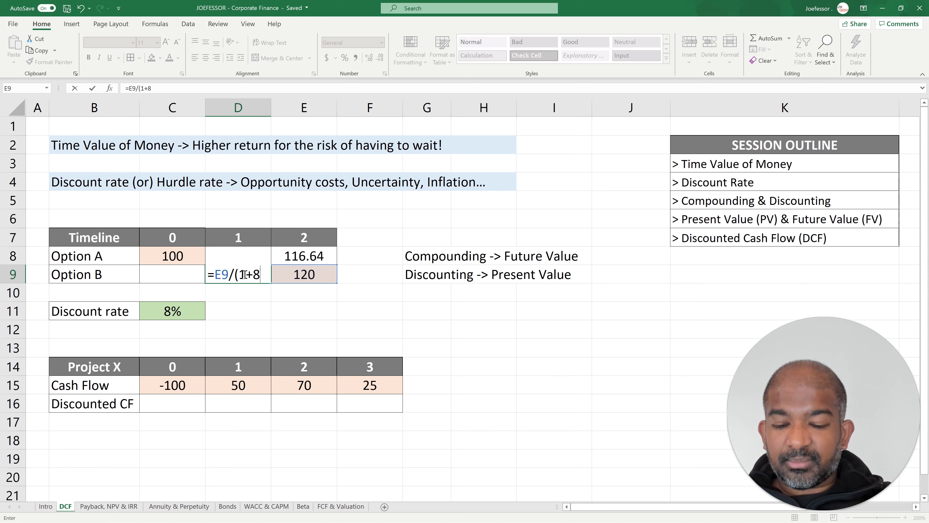
{"action": "key", "text": "BackSpace"}
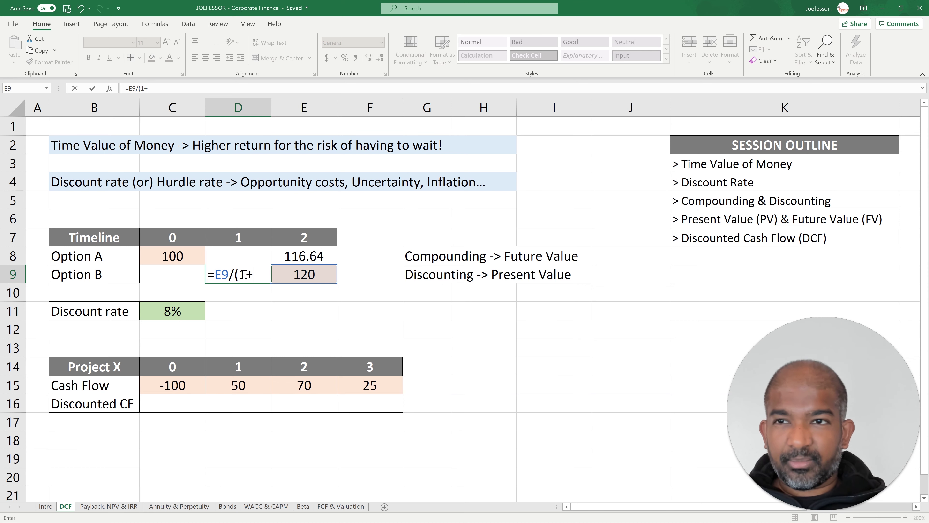
{"action": "left_click", "coordinate": [174, 310]}
{"action": "type", "text": ")"}
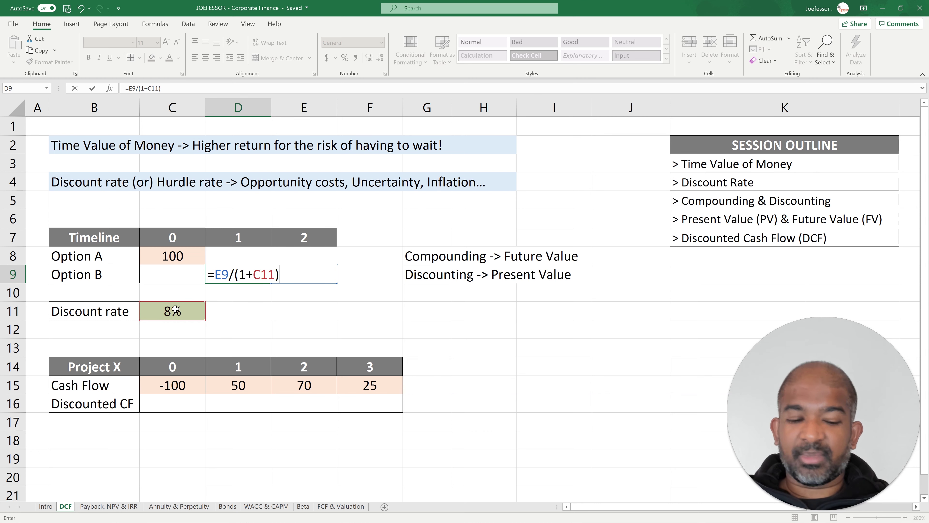
{"action": "key", "text": "ctrl+Return"}
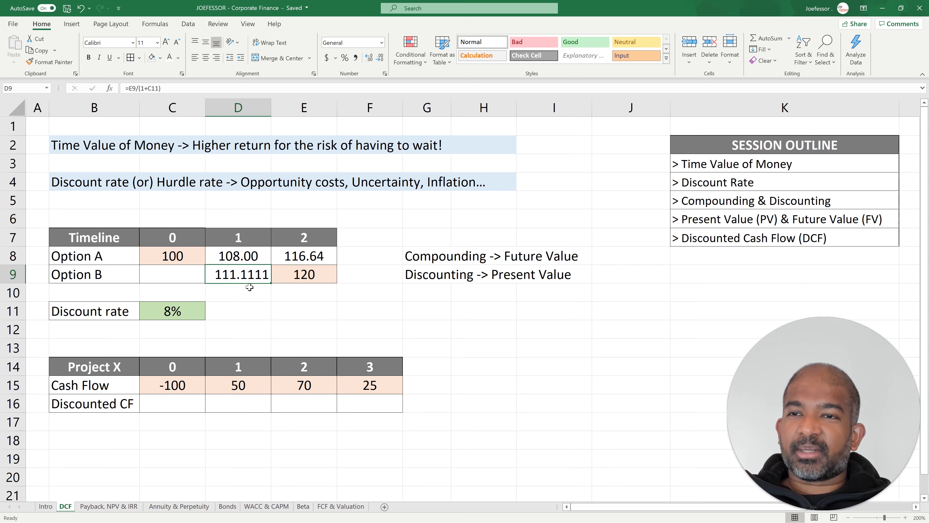
Discount Option B's period 1 value back to period 0 in C9 with the formula =D9/(1+C11)
{"action": "left_click", "coordinate": [306, 278]}
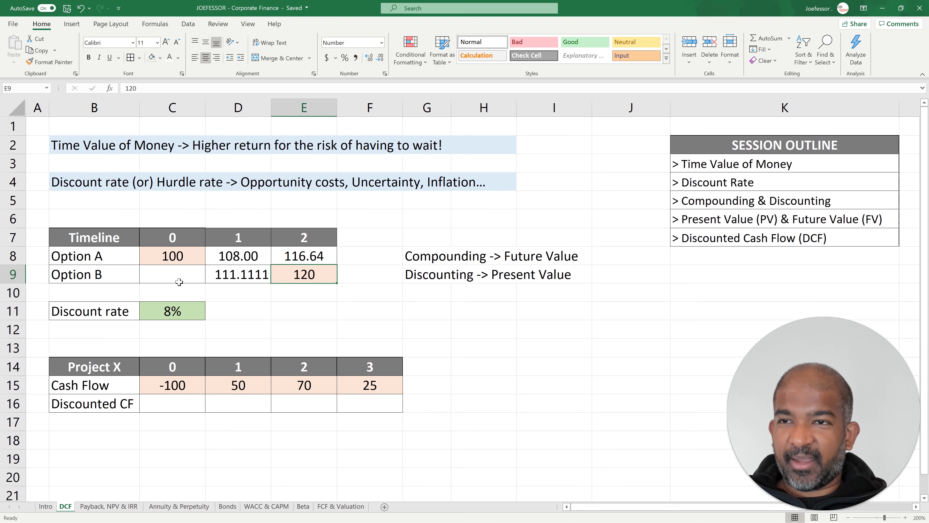
{"action": "double_click", "coordinate": [201, 278]}
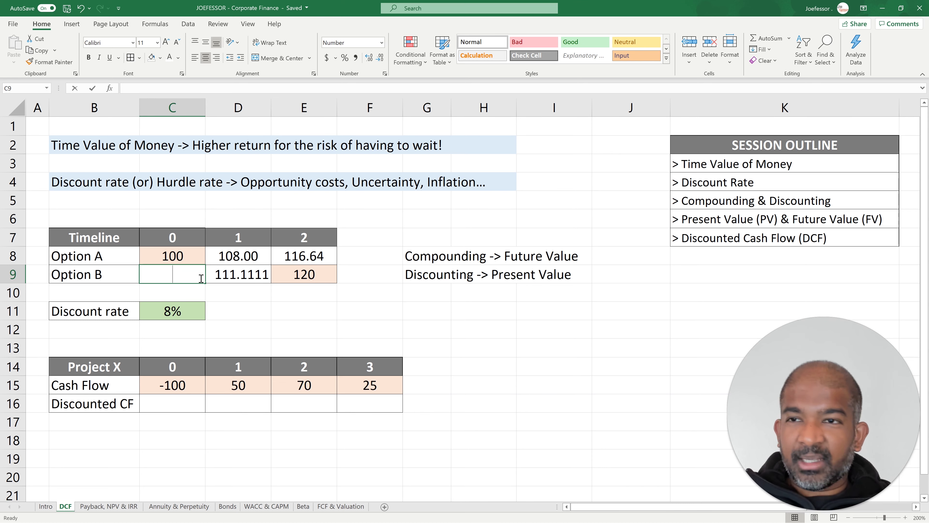
{"action": "type", "text": "="}
{"action": "key", "text": "Right"}
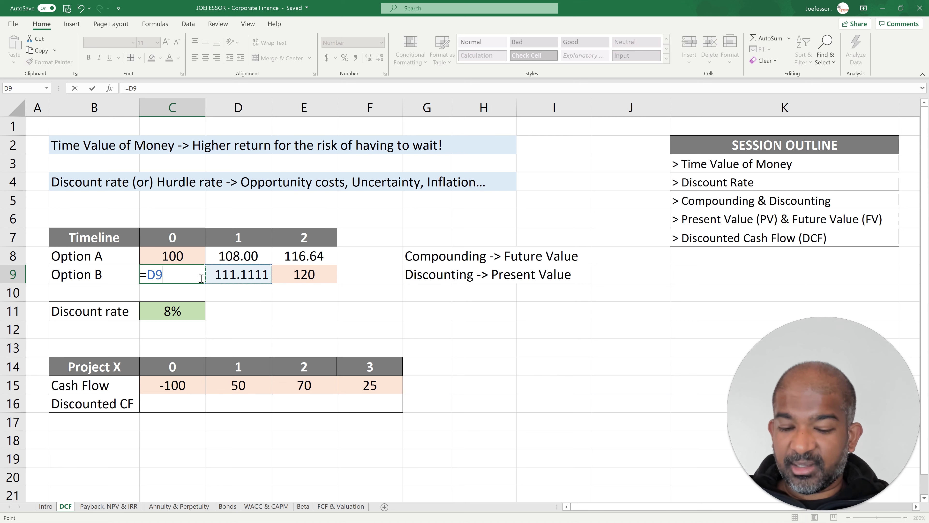
{"action": "type", "text": "/("}
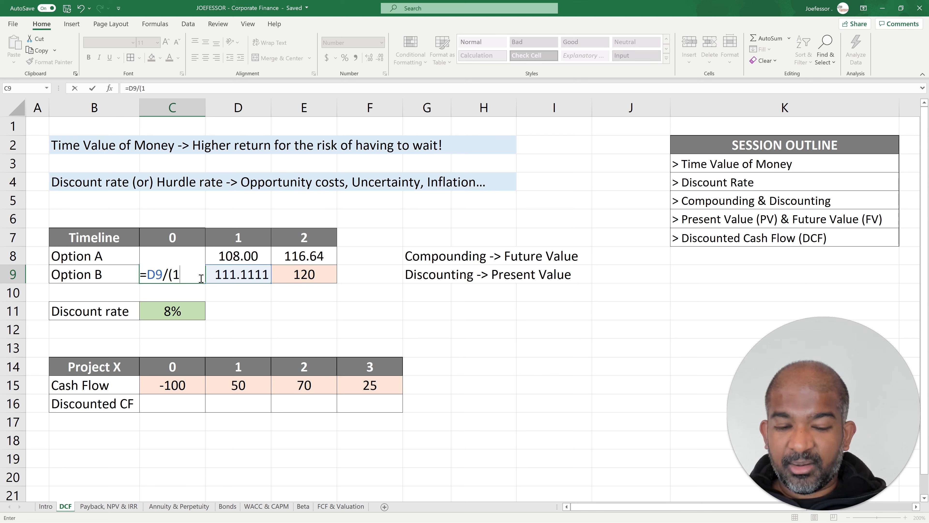
{"action": "type", "text": "1+"}
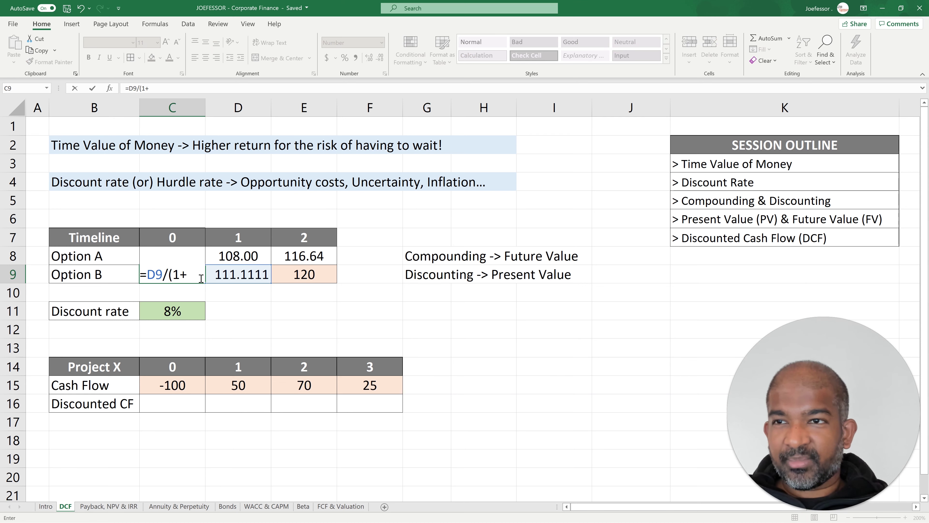
{"action": "left_click", "coordinate": [181, 312]}
{"action": "type", "text": ")"}
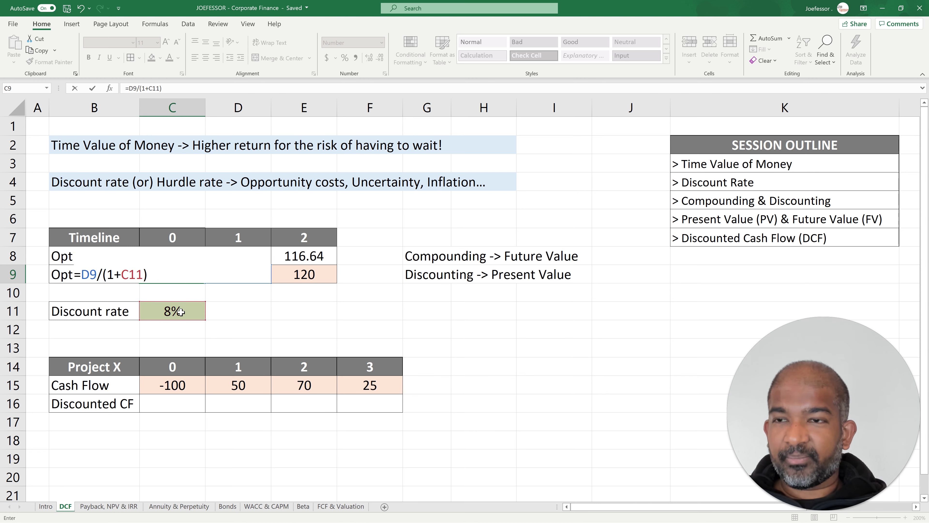
{"action": "key", "text": "Return"}
{"action": "key", "text": "Up"}
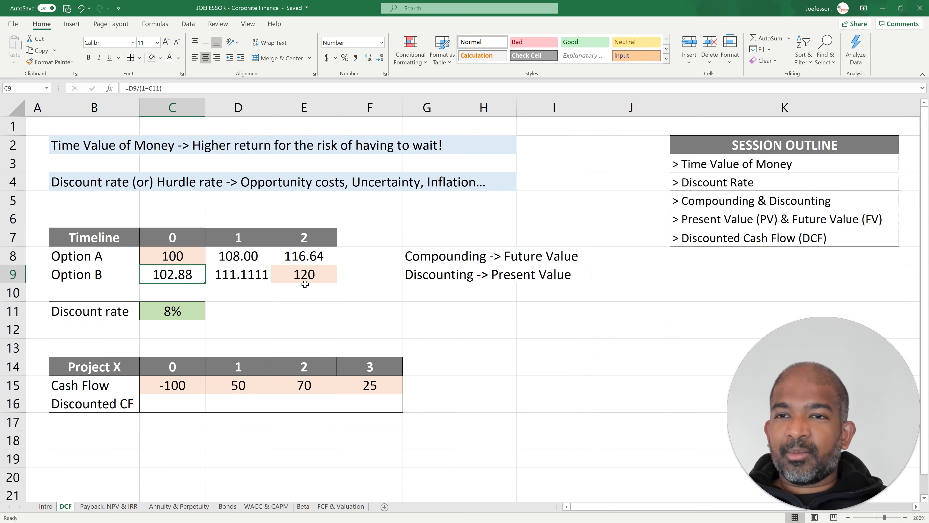
Compare Option A's compounding formula in D8 with Option B's discounting formulas in D9 and C9
{"action": "left_click", "coordinate": [239, 258]}
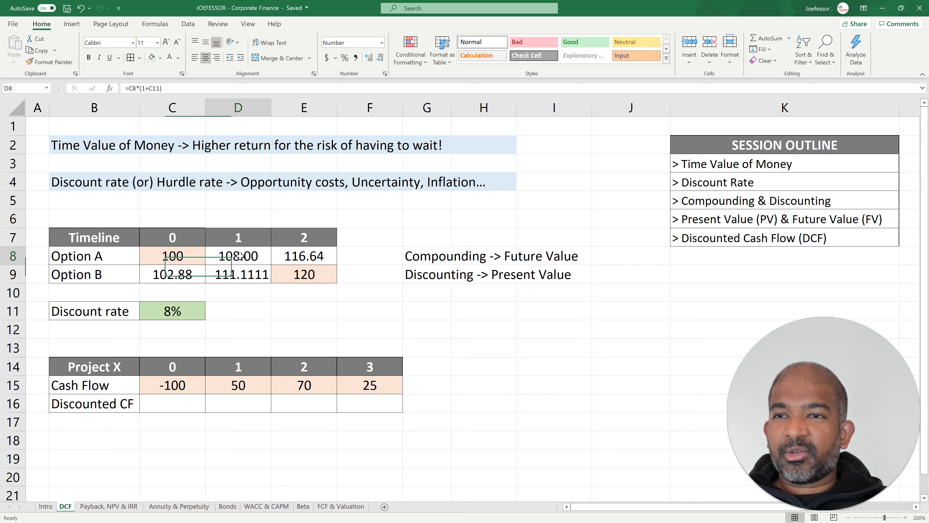
{"action": "left_click", "coordinate": [236, 274]}
{"action": "left_click", "coordinate": [239, 256]}
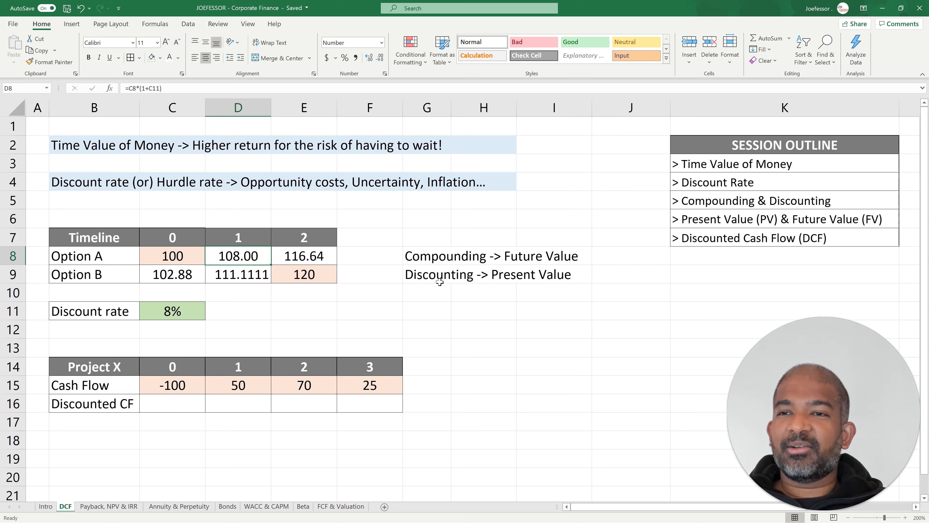
{"action": "left_click", "coordinate": [165, 277]}
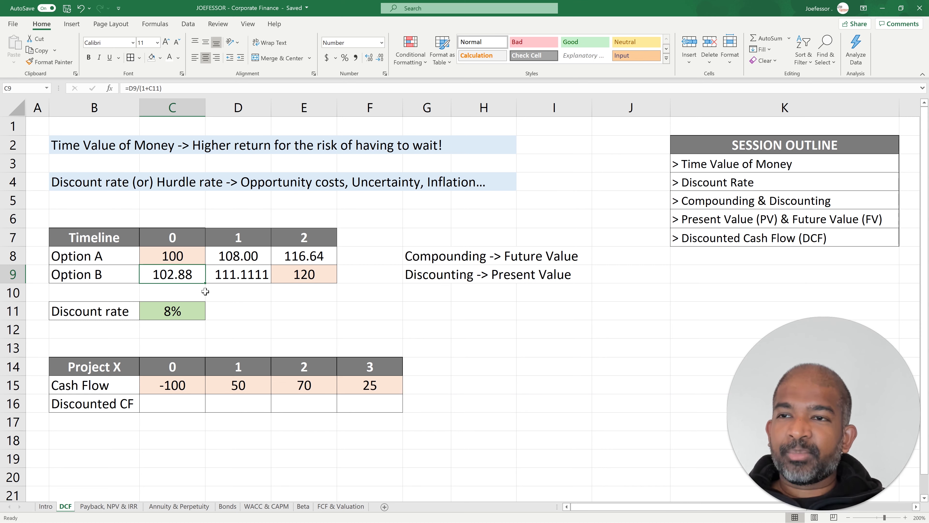
Set the discount rate in C11 to 15% and review its effect on Options A and B
{"action": "left_click", "coordinate": [192, 311]}
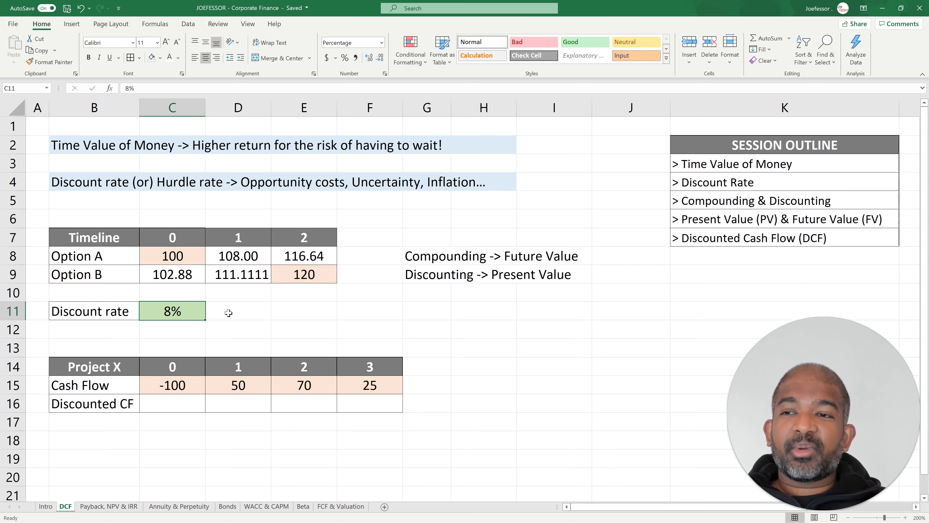
{"action": "type", "text": "15"}
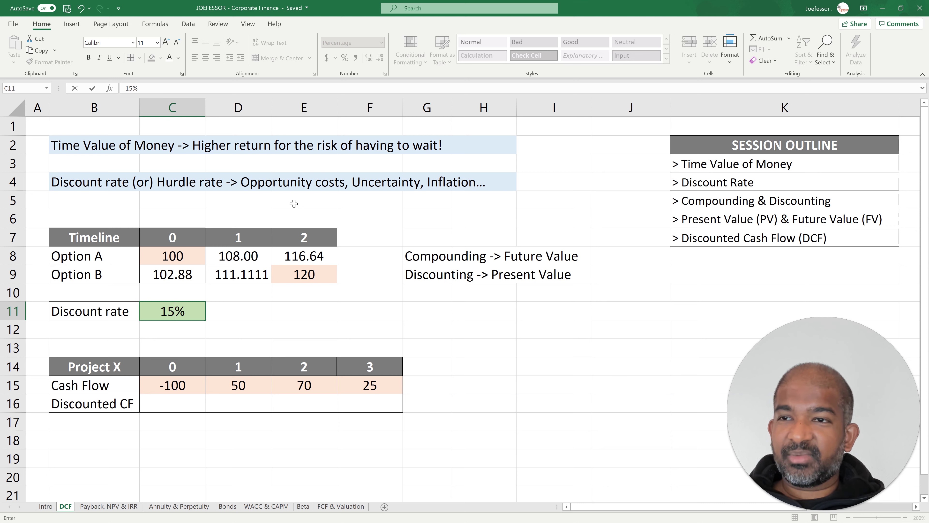
{"action": "key", "text": "Return"}
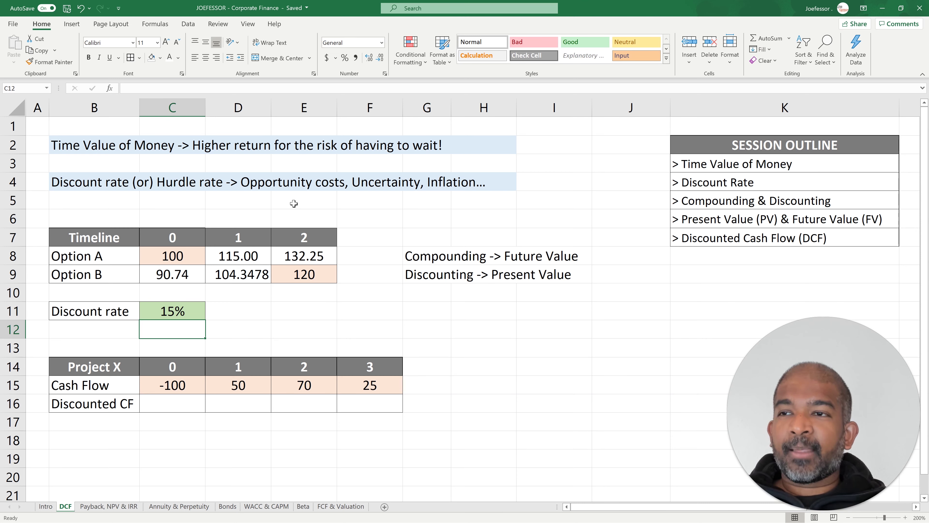
{"action": "left_click", "coordinate": [134, 254]}
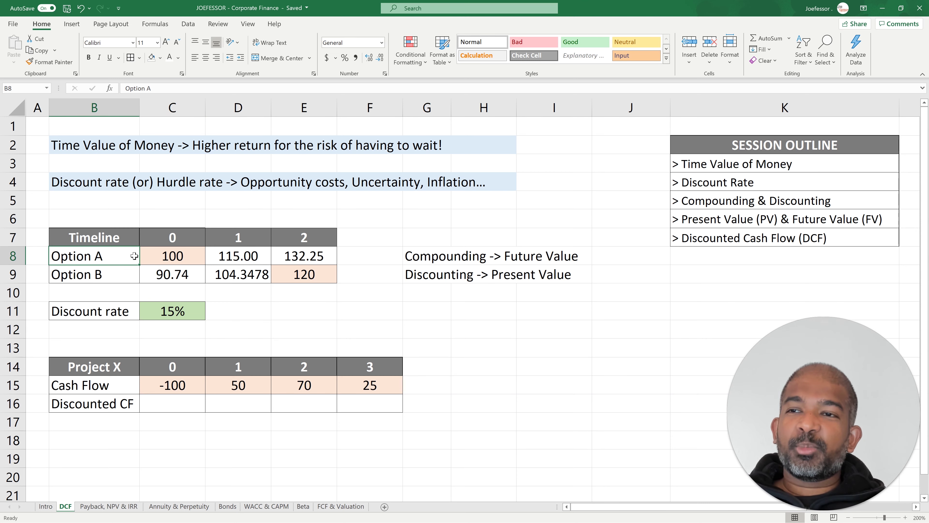
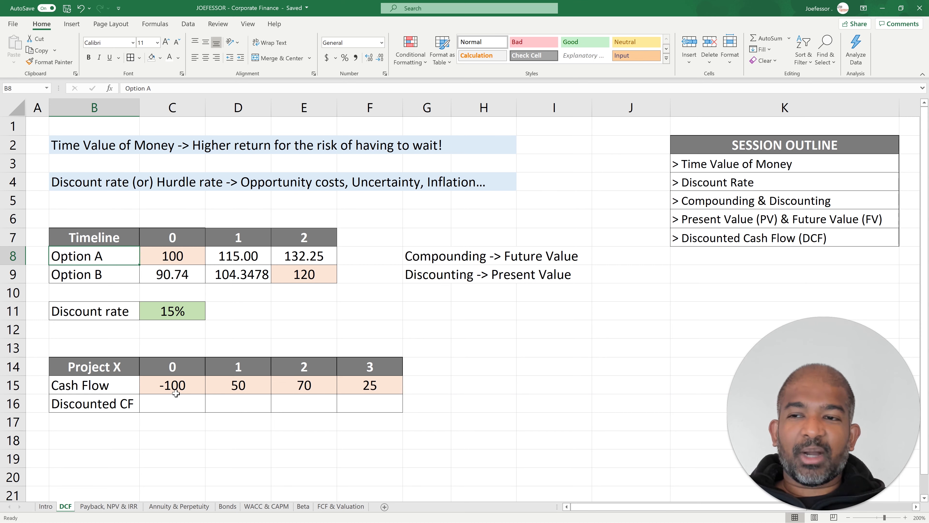
Link Project X's period 0 discounted cash flow in C16 to its cash flow with the formula =C15
{"action": "left_click", "coordinate": [180, 384]}
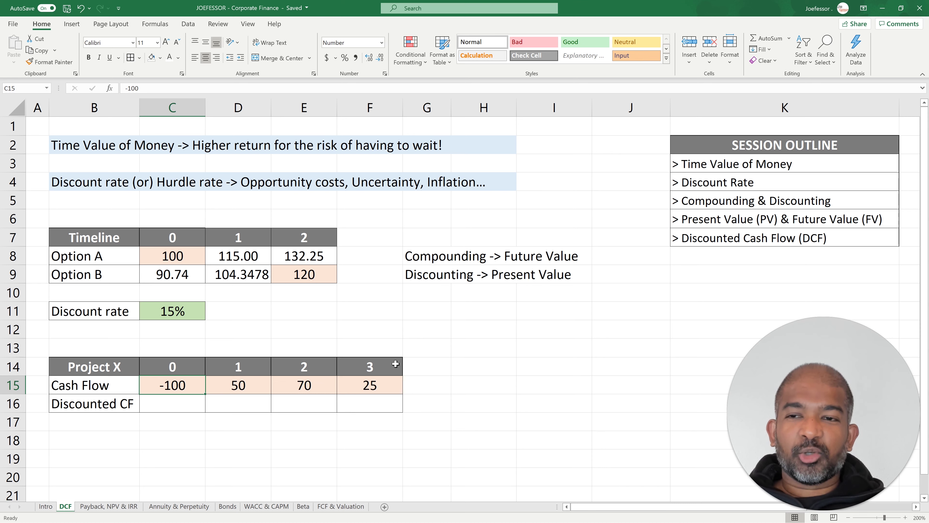
{"action": "left_click", "coordinate": [167, 406]}
{"action": "left_click", "coordinate": [177, 384]}
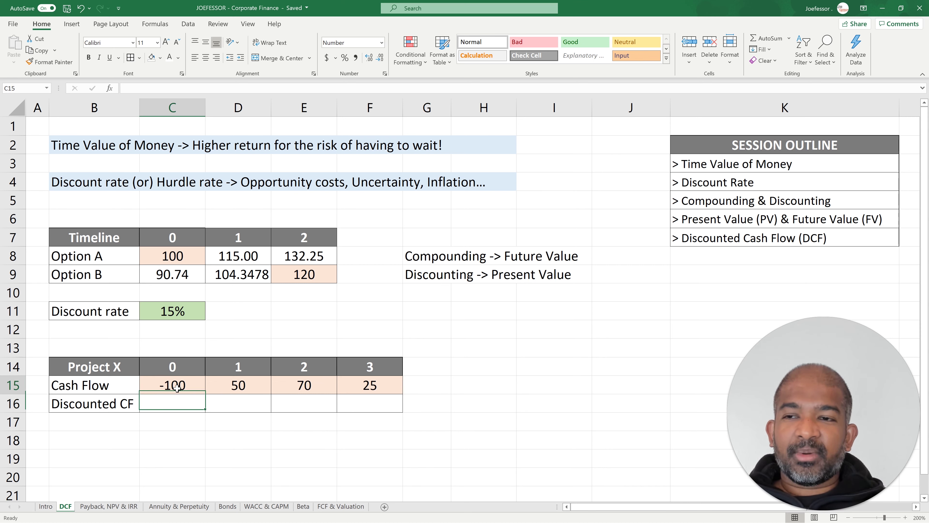
{"action": "left_click", "coordinate": [174, 404]}
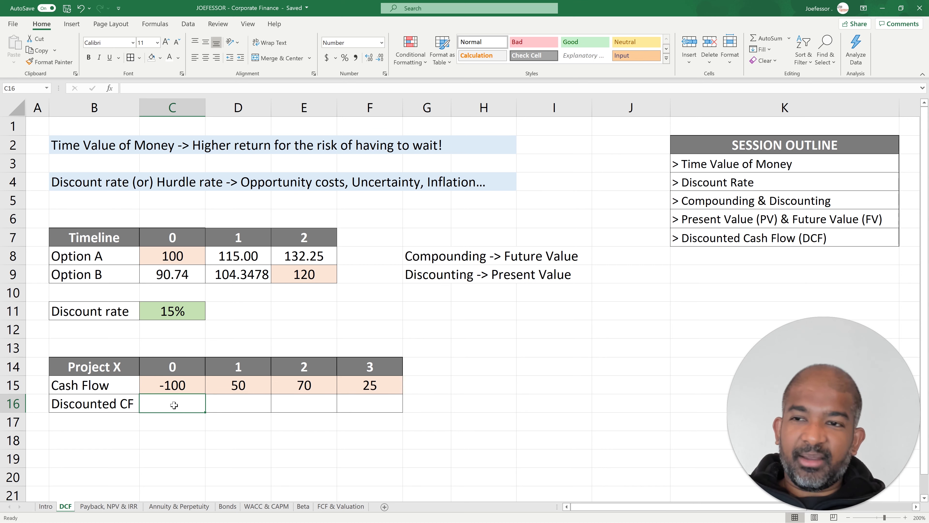
{"action": "type", "text": "="}
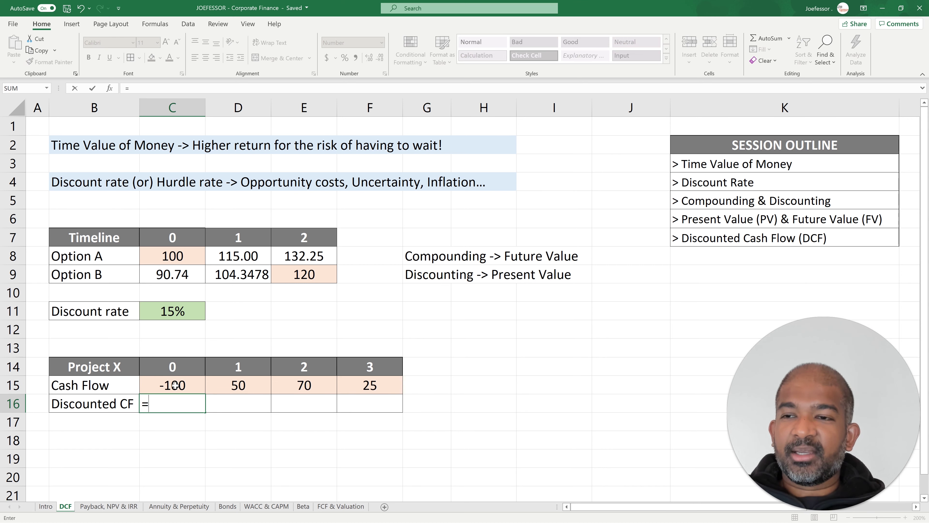
{"action": "left_click", "coordinate": [176, 385]}
{"action": "key", "text": "Return"}
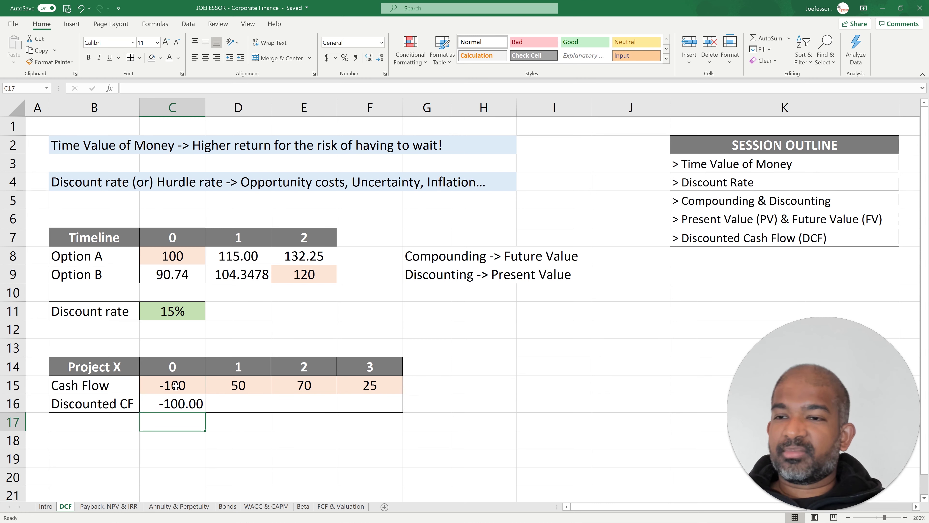
Discount Project X's period 1 cash flow in D16 with the formula =D15/(1+C11)
{"action": "left_click", "coordinate": [238, 404]}
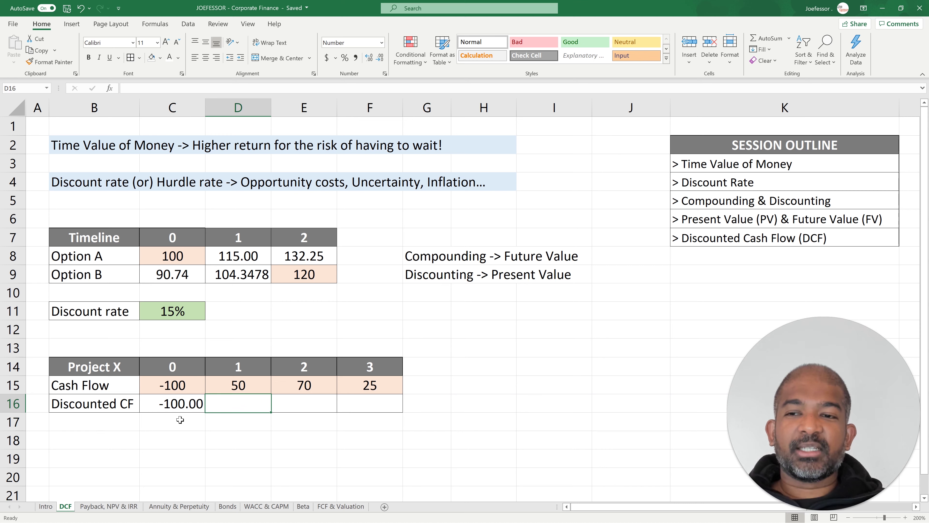
{"action": "type", "text": "="}
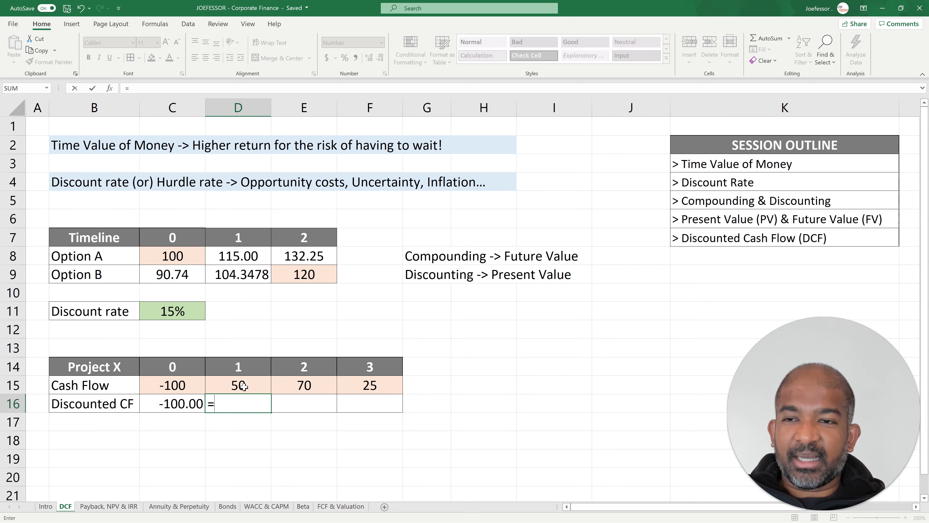
{"action": "left_click", "coordinate": [243, 385]}
{"action": "type", "text": "/"}
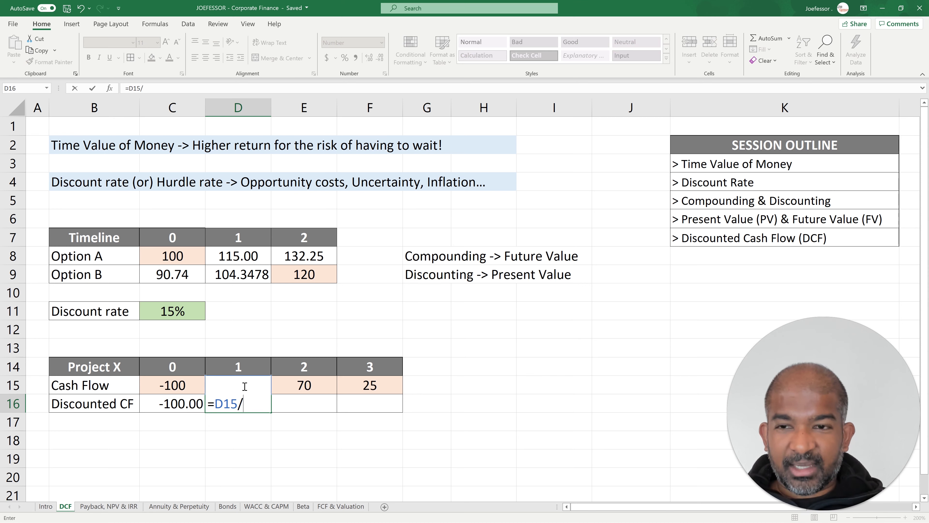
{"action": "type", "text": "(1+"}
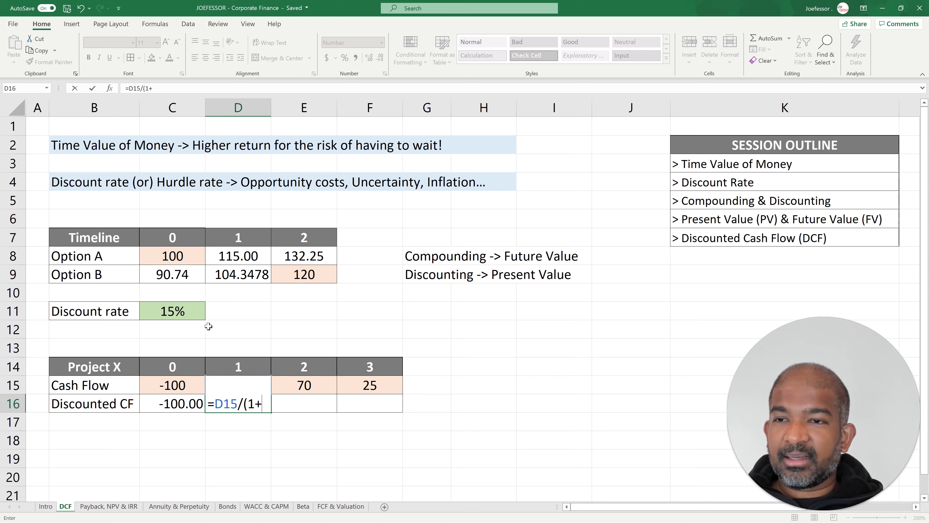
{"action": "left_click", "coordinate": [180, 310]}
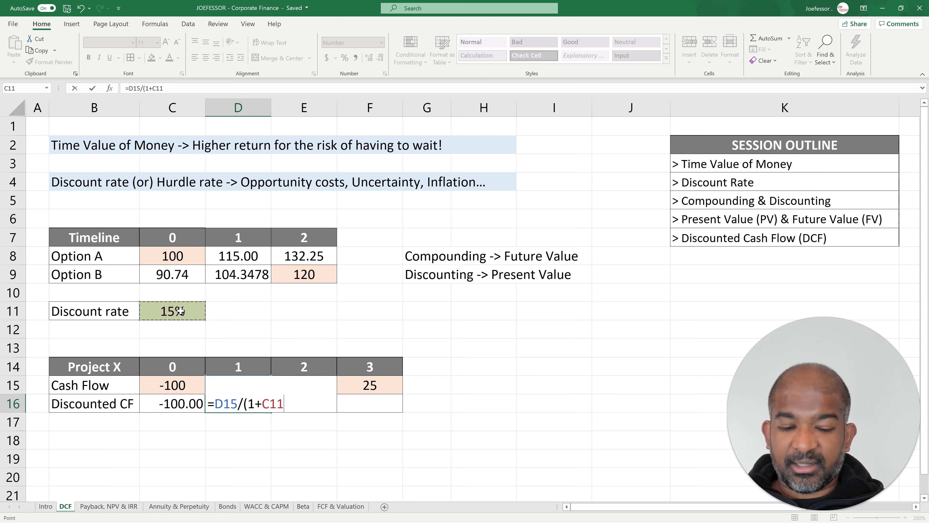
{"action": "type", "text": ")"}
{"action": "key", "text": "Return"}
{"action": "key", "text": "Up"}
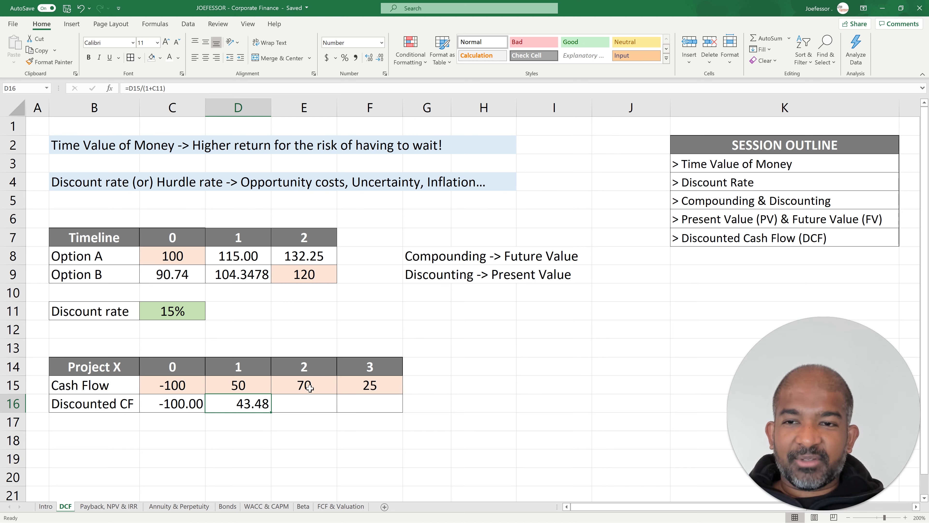
Discount Project X's period 2 cash flow in E16 with the formula =E15/(1+C11)^2
{"action": "left_click", "coordinate": [303, 404]}
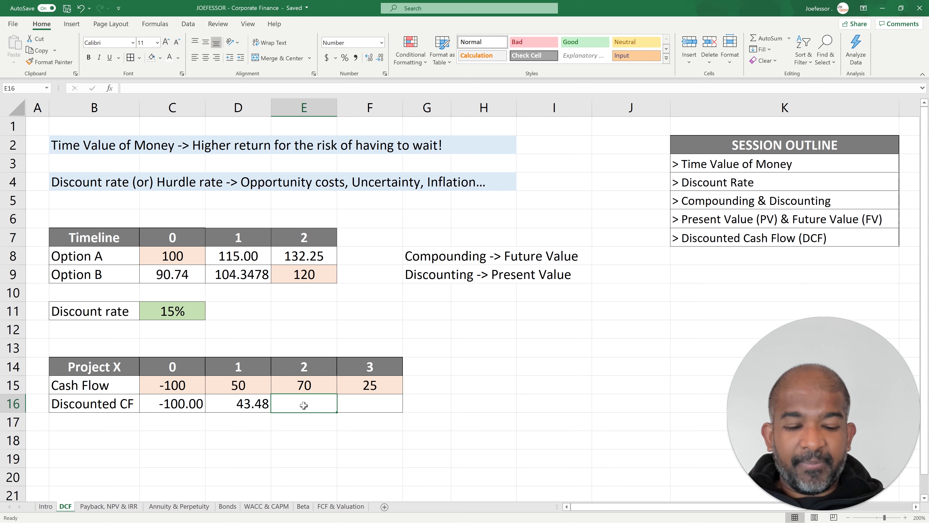
{"action": "type", "text": "="}
{"action": "left_click", "coordinate": [312, 385]}
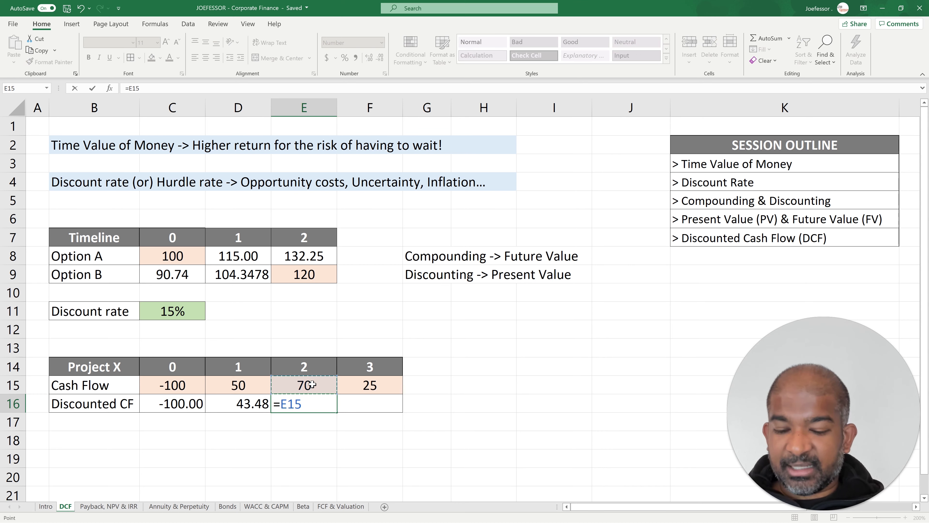
{"action": "type", "text": "/(1+"}
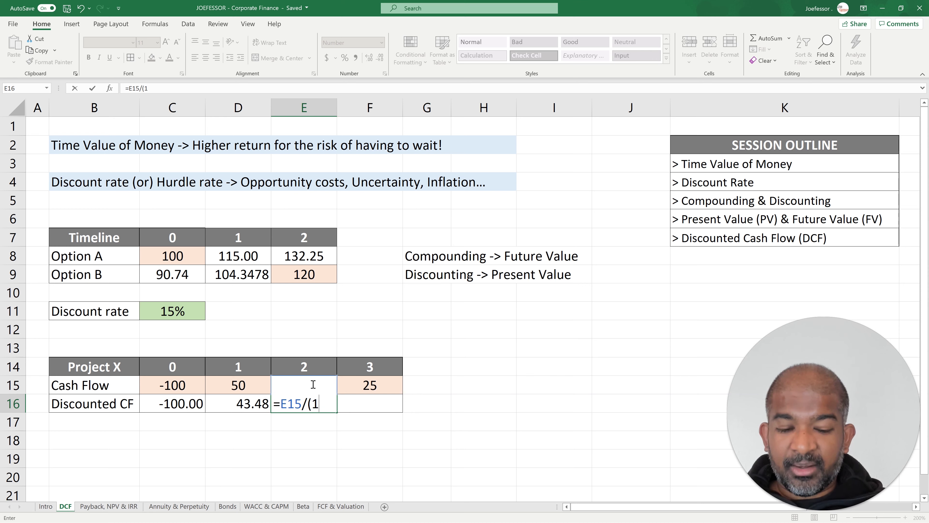
{"action": "left_click", "coordinate": [184, 310]}
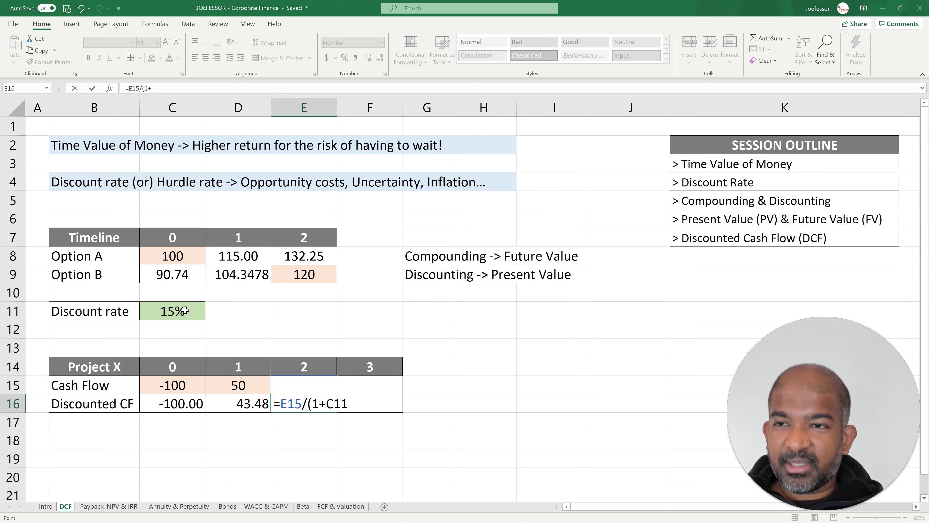
{"action": "type", "text": ")"}
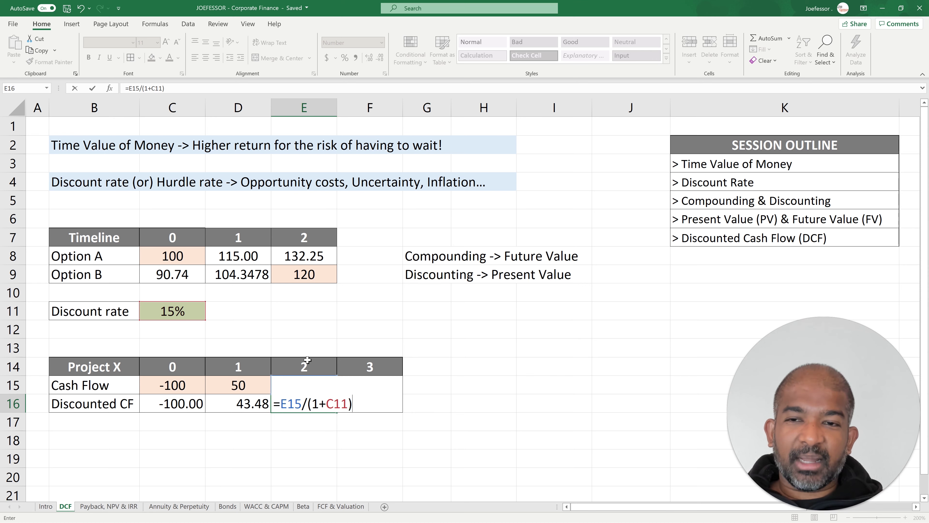
{"action": "type", "text": "^2"}
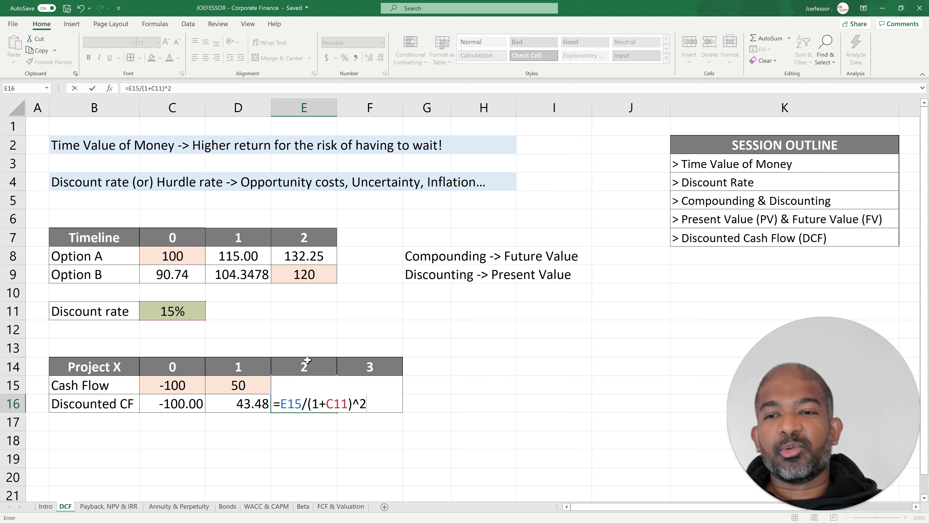
{"action": "key", "text": "ctrl+Return"}
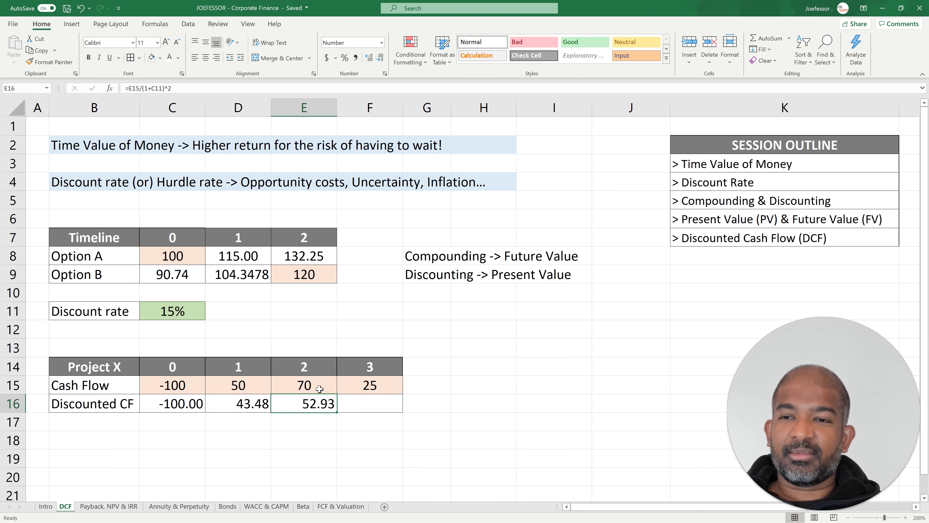
Discount Project X's period 3 cash flow in F16 with the formula =F15/(1+C11)^3
{"action": "left_click", "coordinate": [381, 385]}
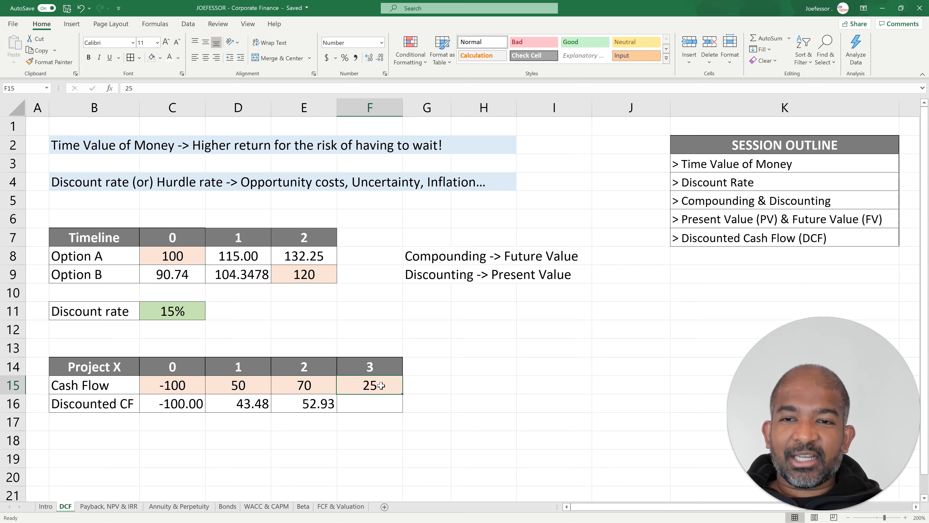
{"action": "left_click", "coordinate": [376, 406]}
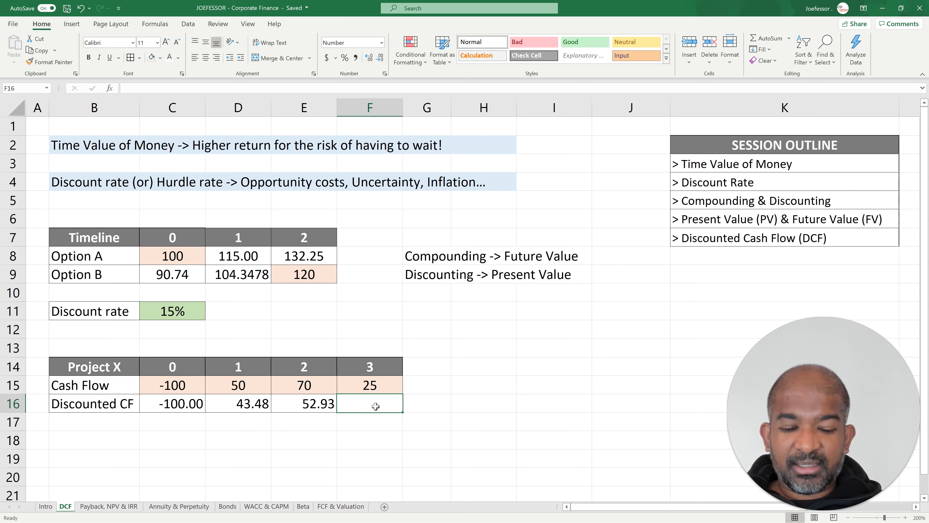
{"action": "type", "text": "="}
{"action": "key", "text": "Up"}
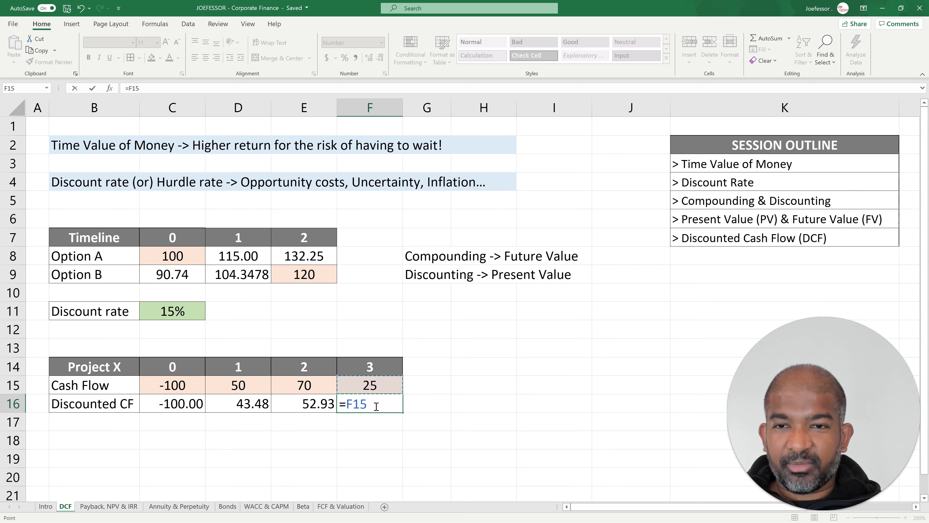
{"action": "type", "text": "/"}
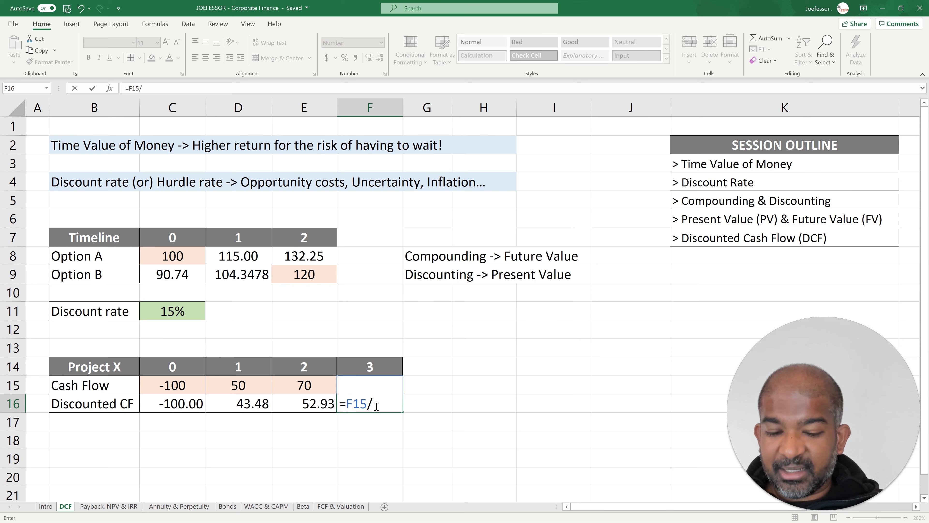
{"action": "type", "text": "(1+"}
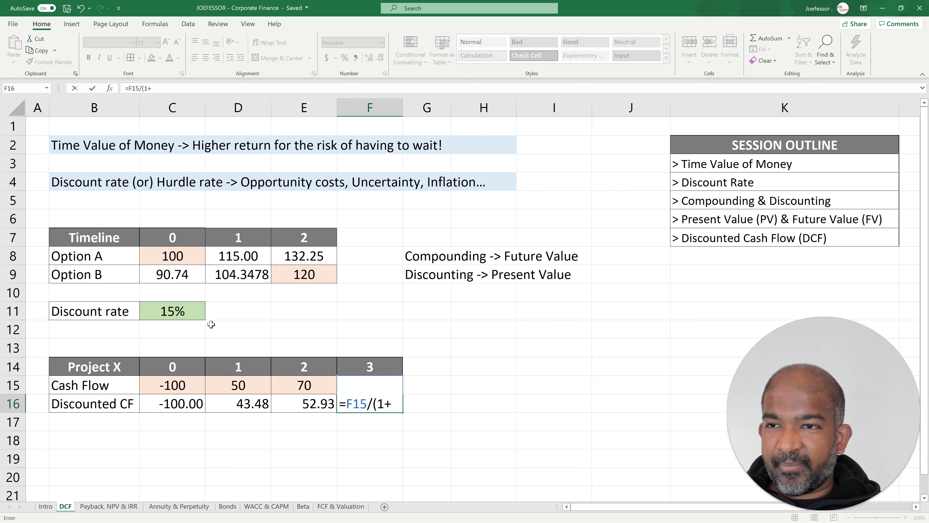
{"action": "left_click", "coordinate": [182, 312]}
{"action": "type", "text": ")"}
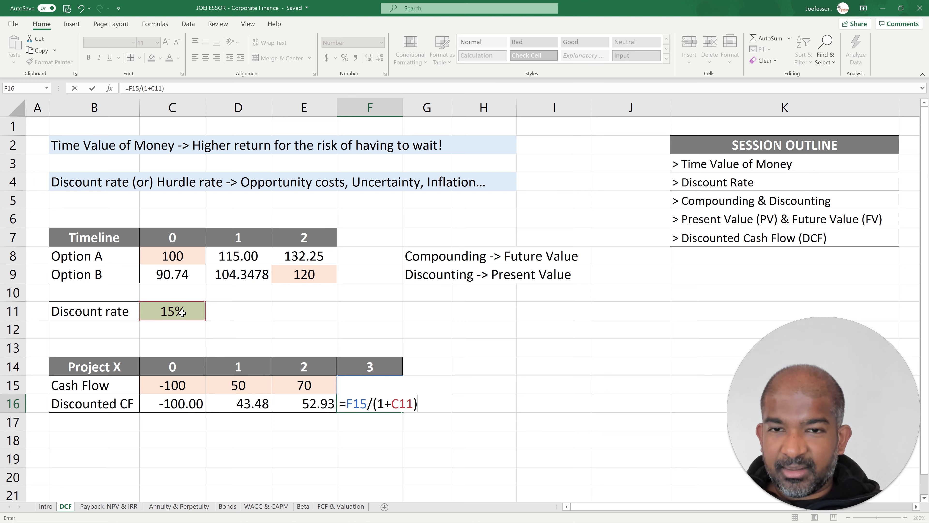
{"action": "type", "text": "^"}
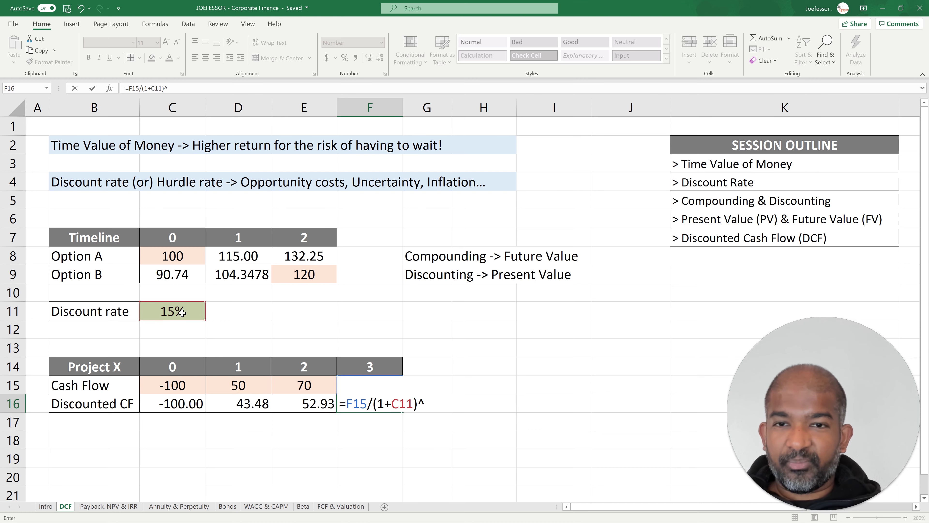
{"action": "type", "text": "3"}
{"action": "key", "text": "Return"}
{"action": "key", "text": "Up"}
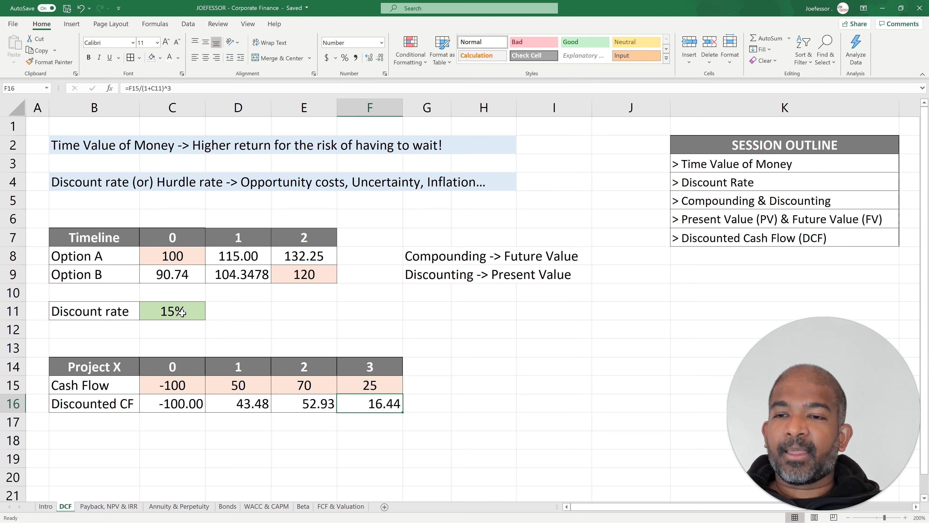